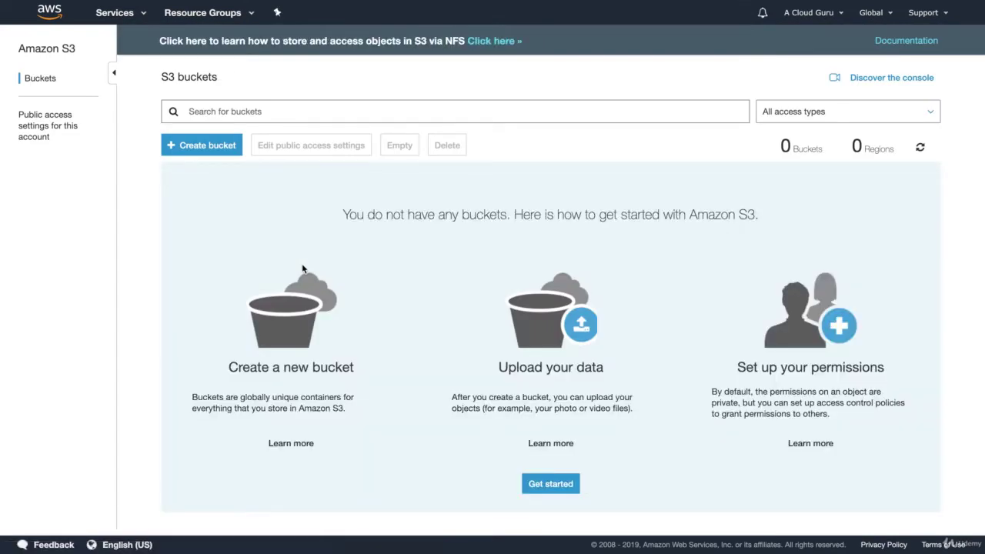
Check the console's region list for S3 and close it again.
left_click(877, 13)
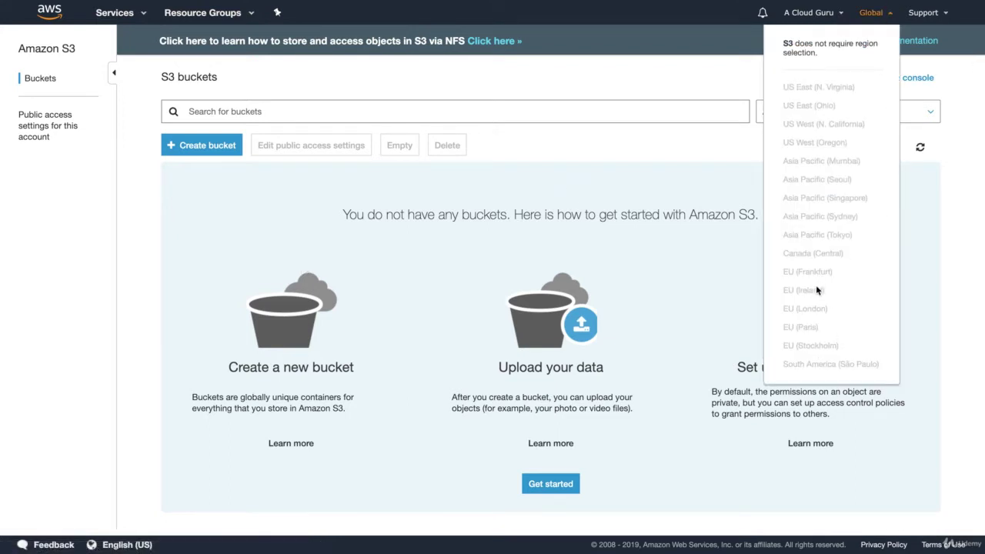
left_click(530, 142)
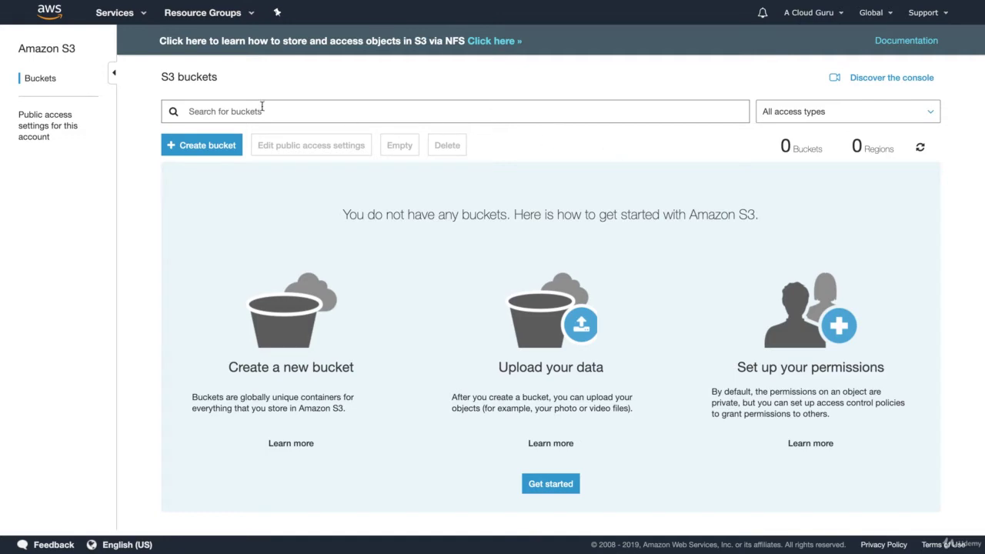
Start a new S3 bucket and try to create it with the name testbucket.
left_click(205, 153)
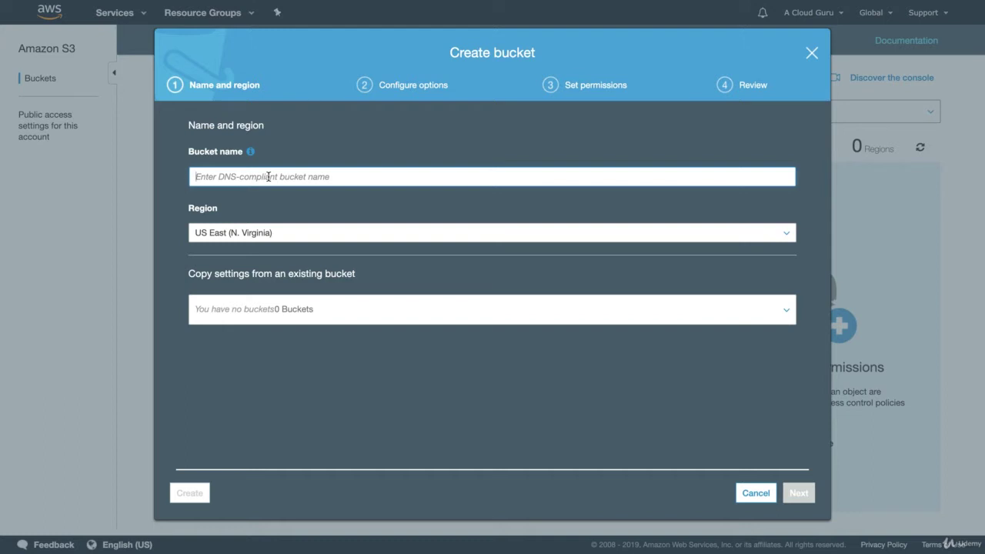
type("testbucket")
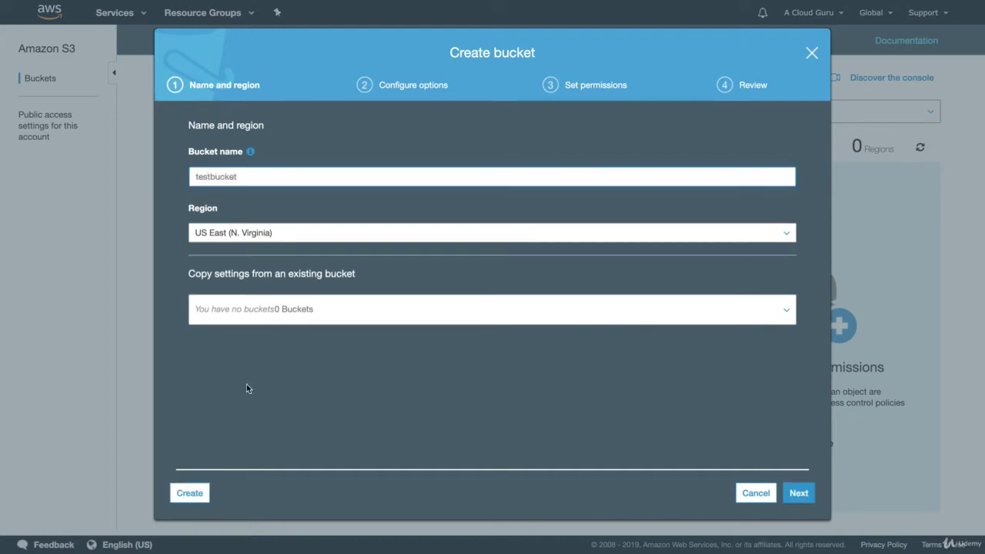
left_click(189, 497)
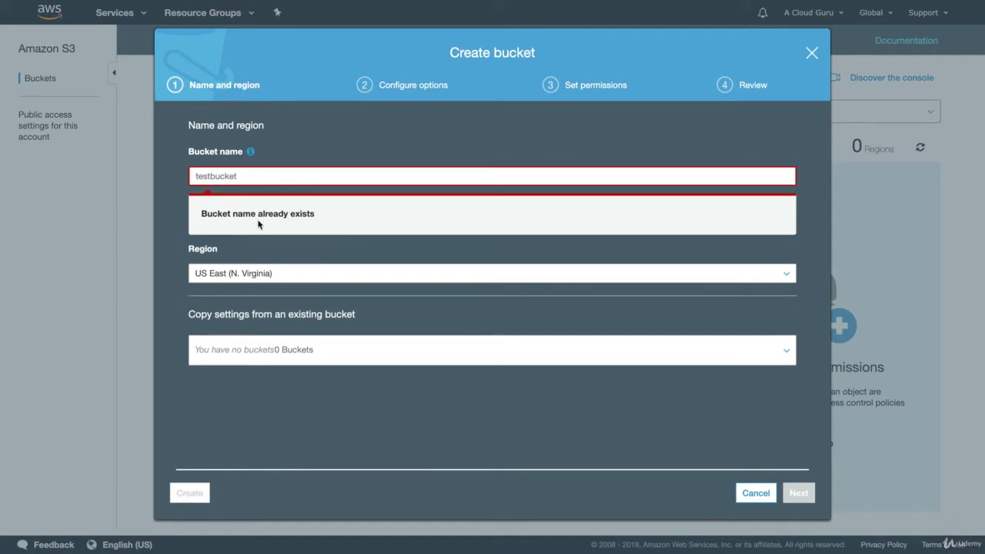
Replace the bucket name with acloudguru-2019.
double_click(250, 176)
type("acloudgu")
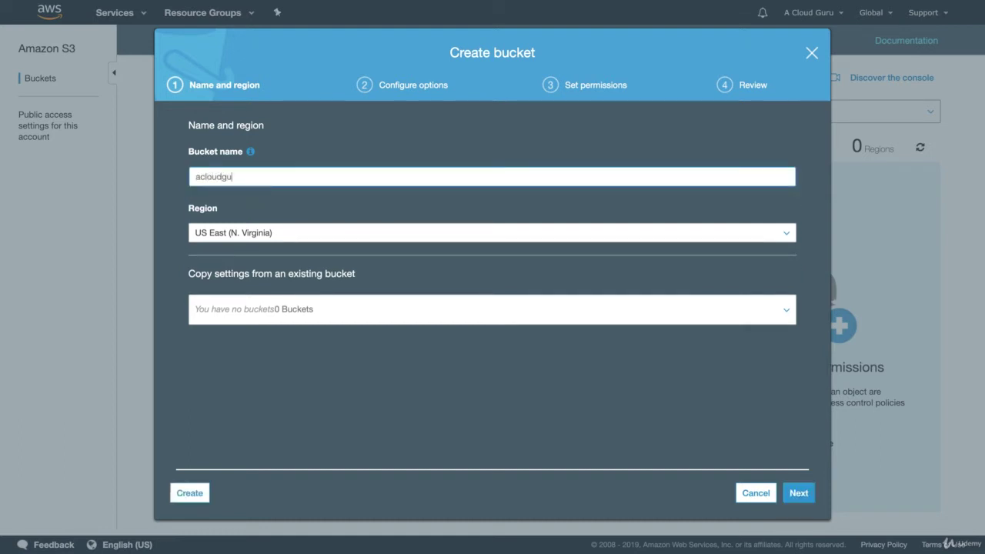
type("ru-")
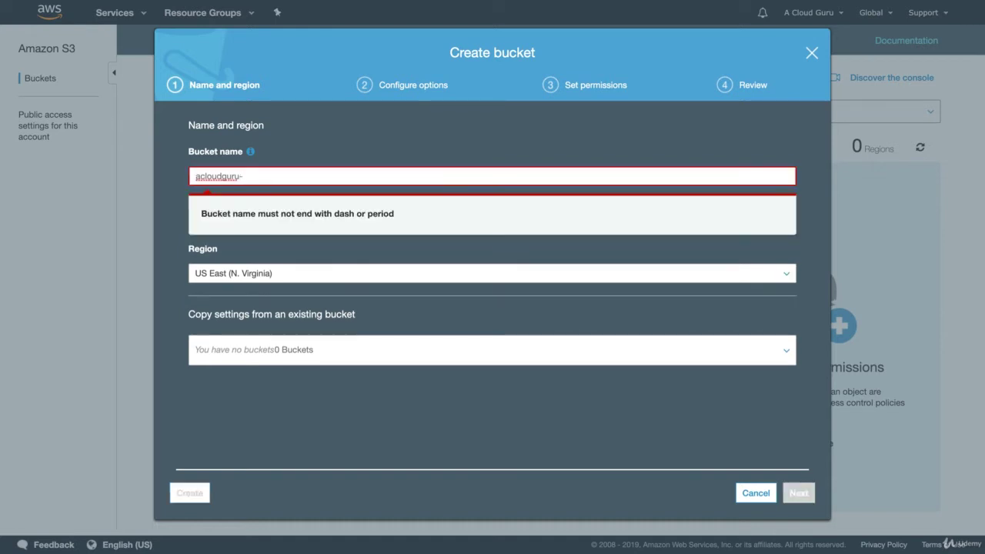
type("2019")
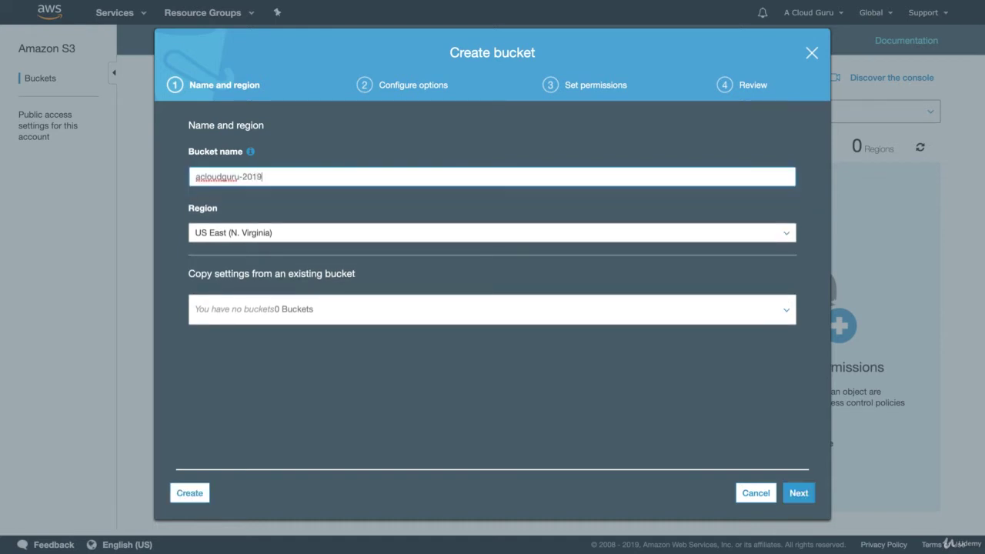
left_click(265, 190)
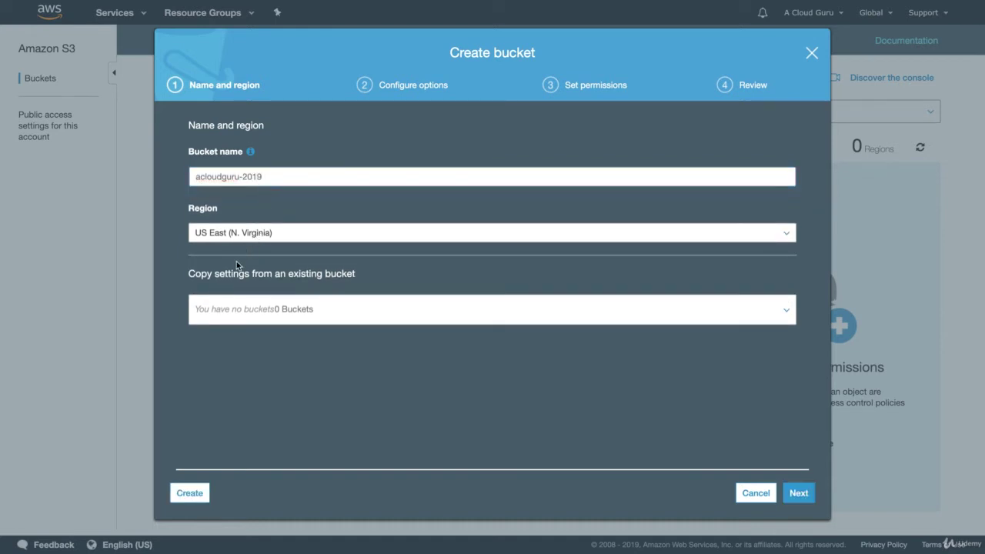
Look through the available bucket regions, keep US East (N. Virginia), and try to continue to the configuration options.
left_click(247, 234)
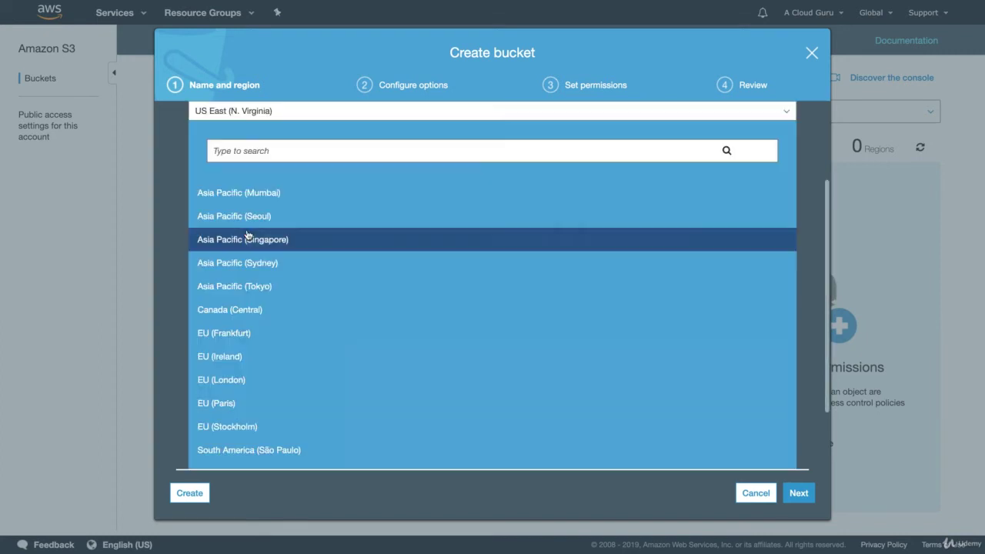
left_click(175, 177)
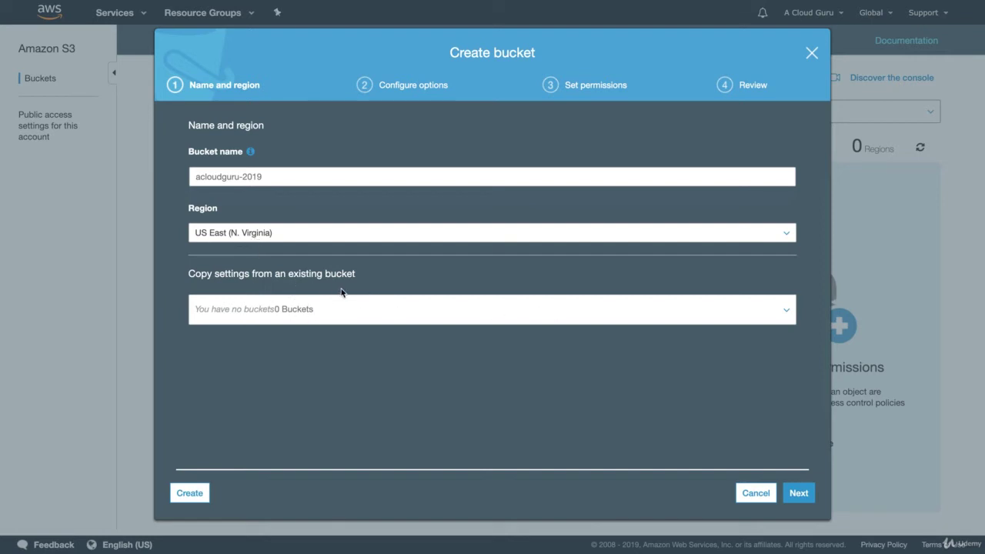
left_click(803, 493)
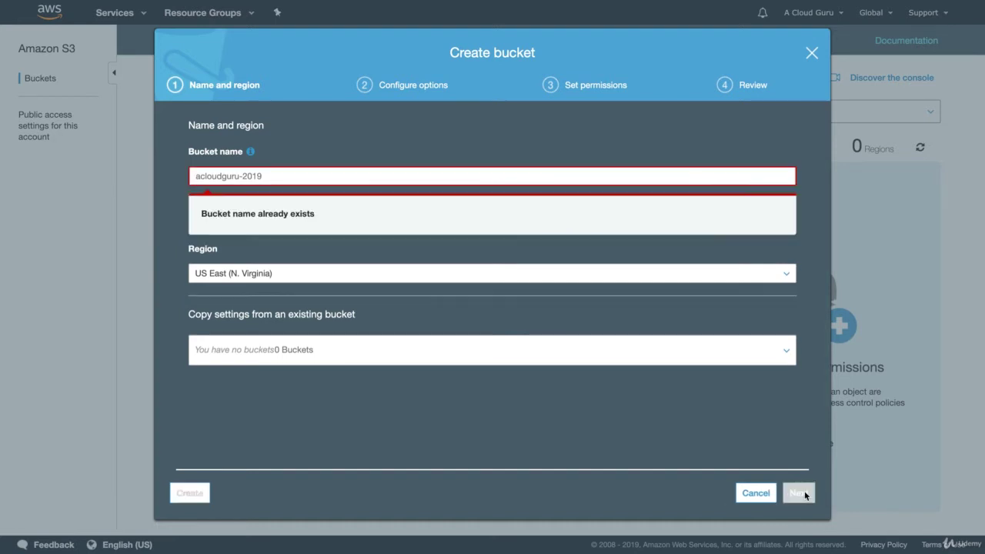
Extend the bucket name with a hyphenated first name and surname followed by 3141, and continue to the configuration options.
left_click(338, 180)
type("-ryan")
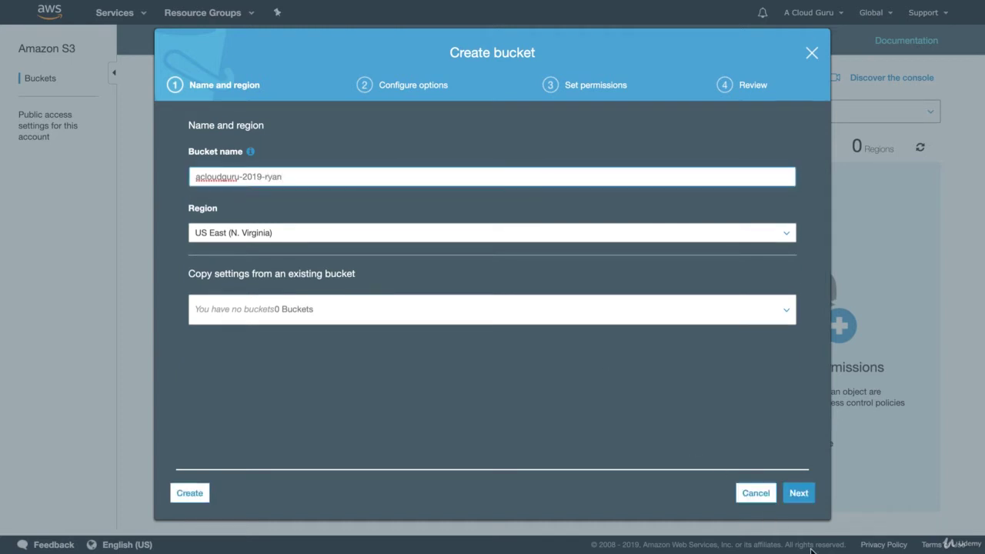
left_click(788, 476)
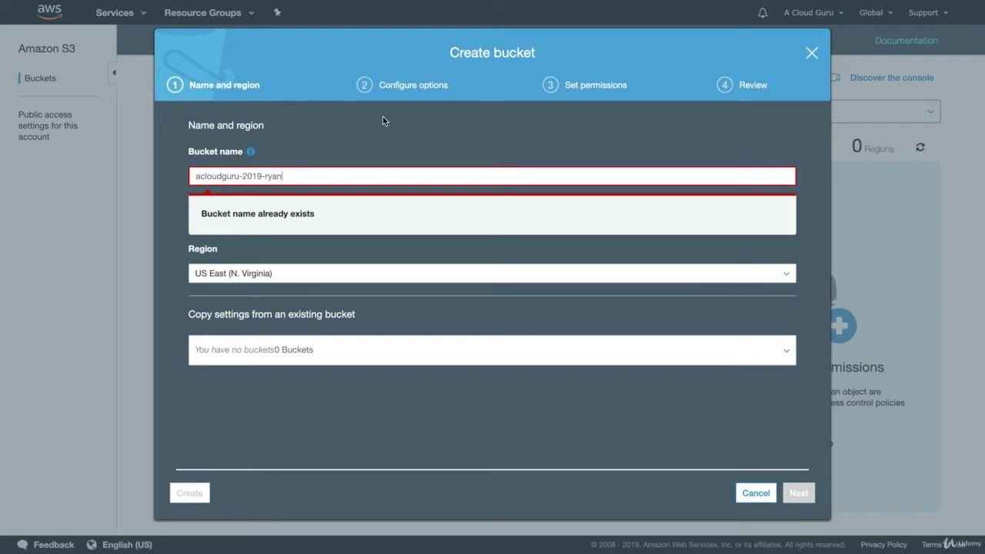
type("-")
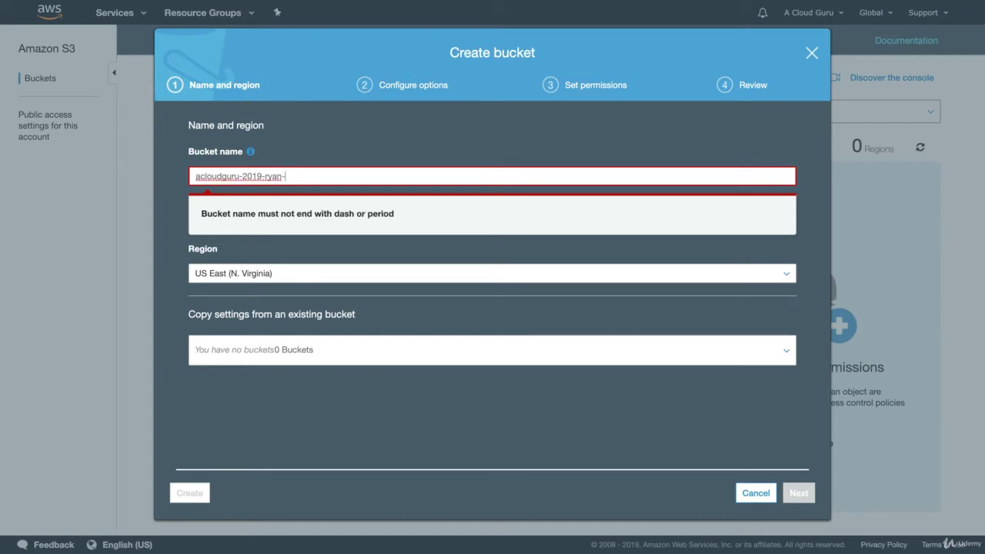
type("kroonenbur")
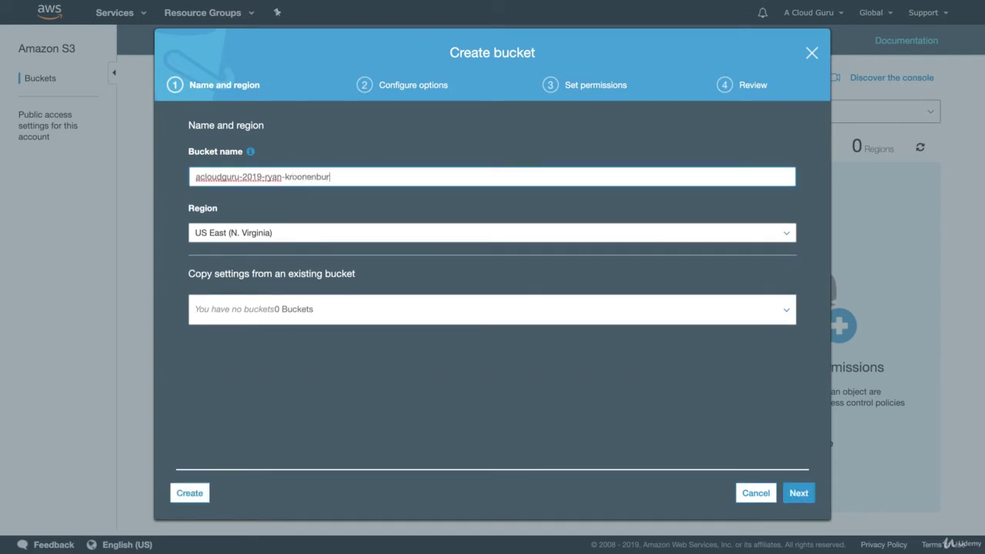
type("g3141")
left_click(798, 493)
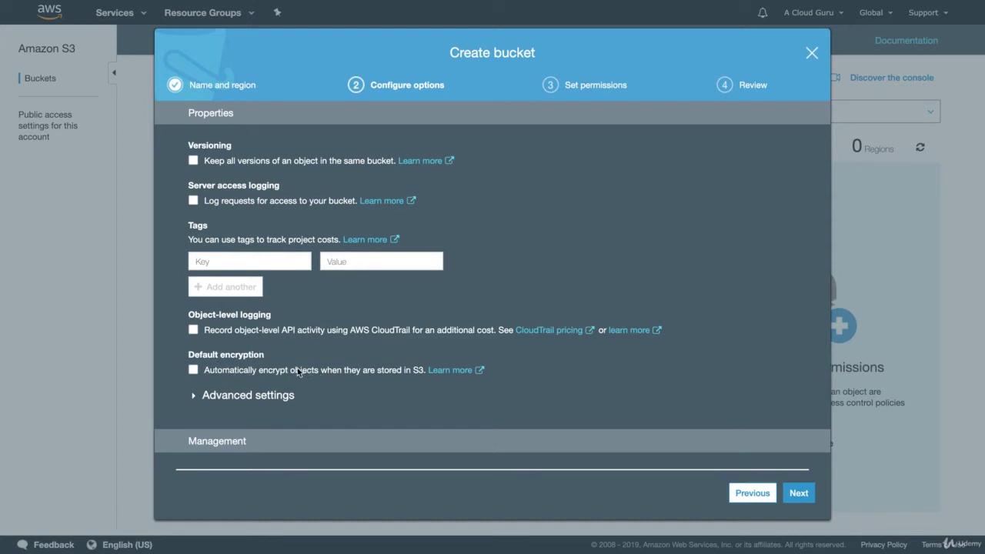
Inspect the advanced object lock setting, keep all default bucket options, and continue to the permissions.
left_click(224, 396)
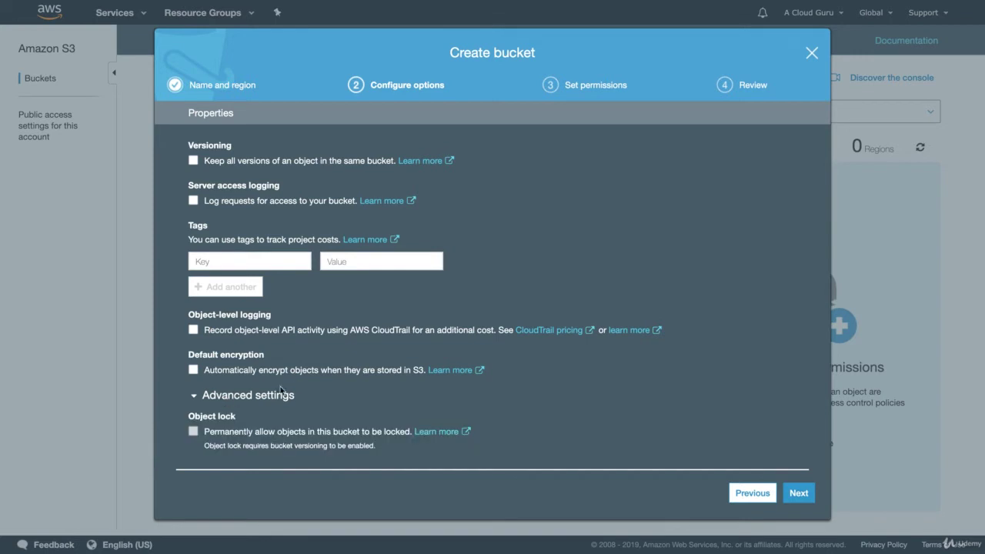
scroll(294, 381, "down", 2)
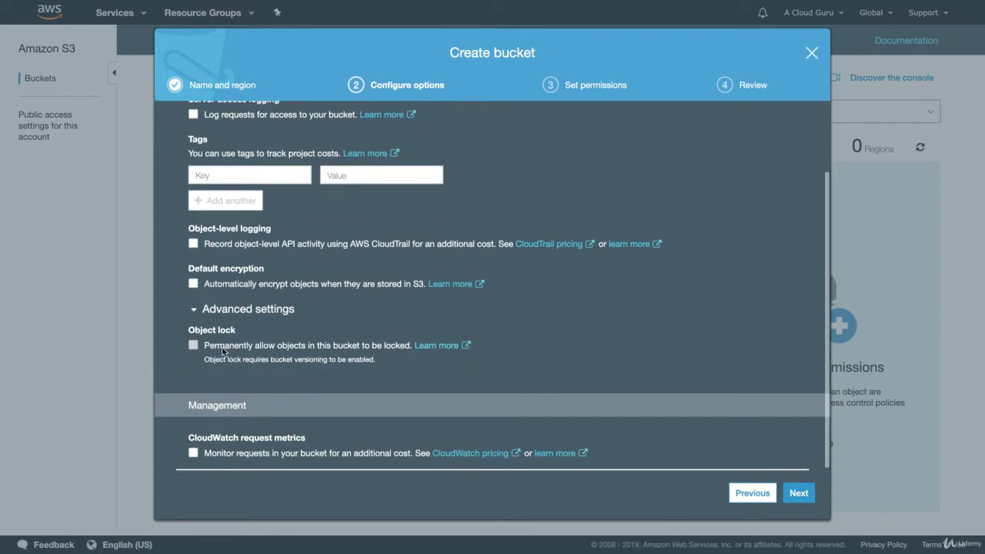
left_click(238, 310)
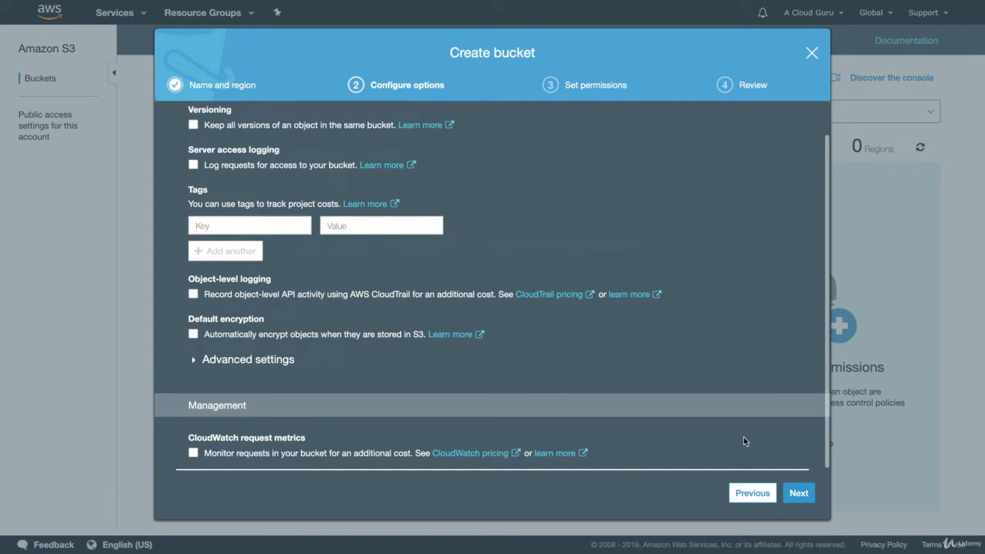
left_click(798, 492)
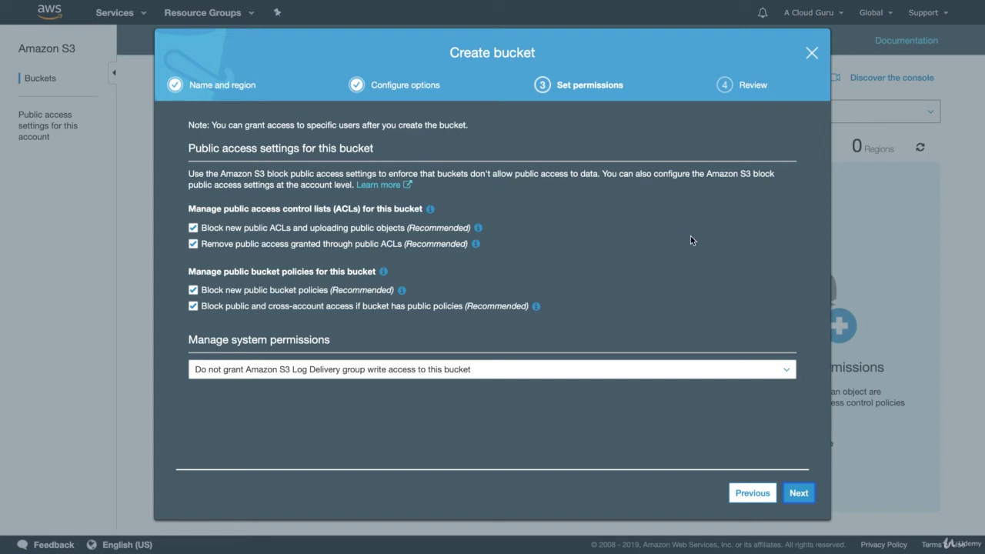
Keep the recommended public access blocks, review the bucket's settings, and create the bucket.
left_click(799, 493)
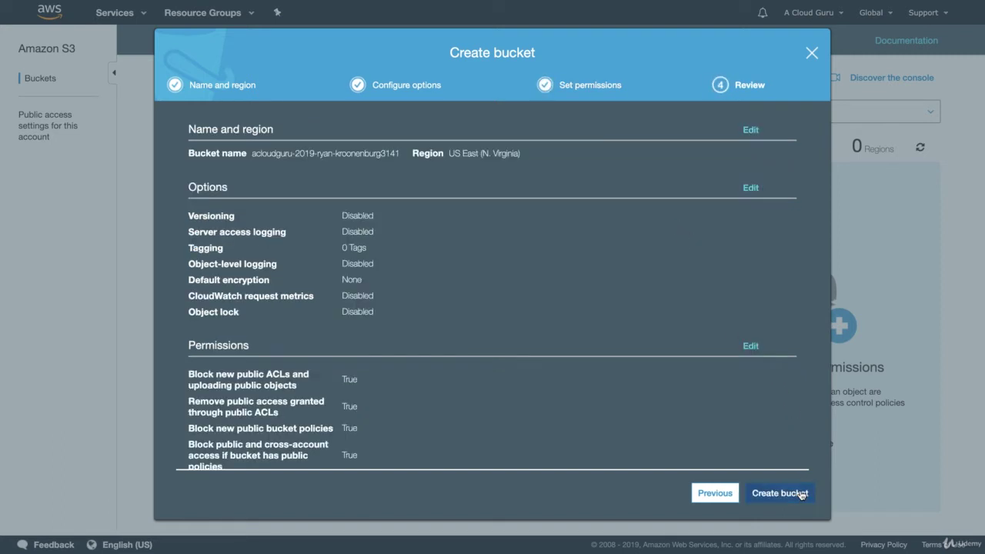
scroll(693, 215, "down", 1)
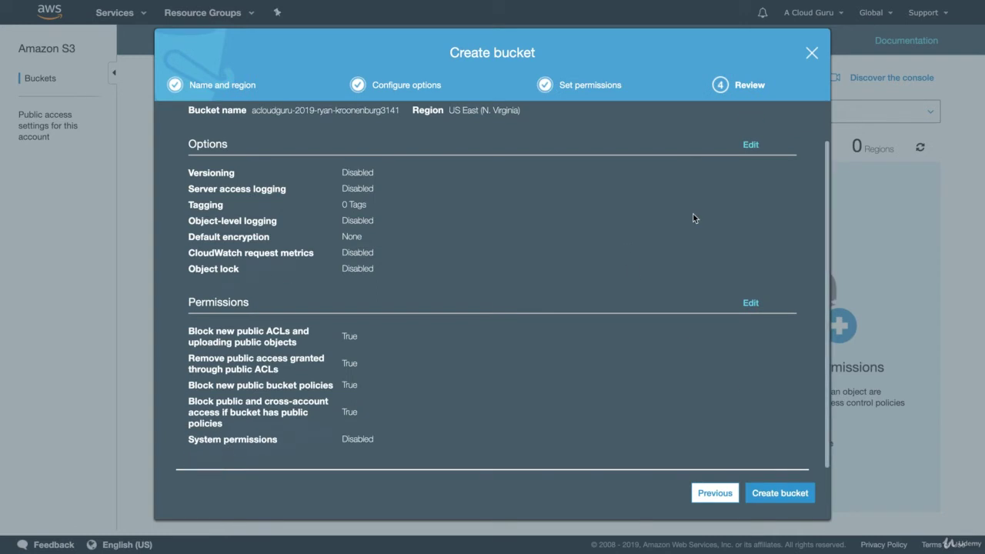
scroll(693, 216, "up", 1)
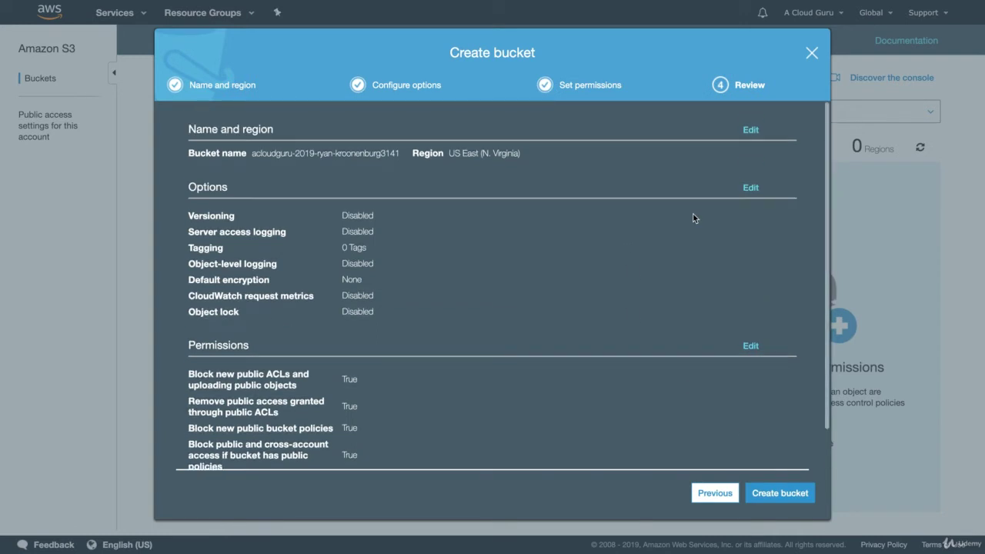
left_click(783, 497)
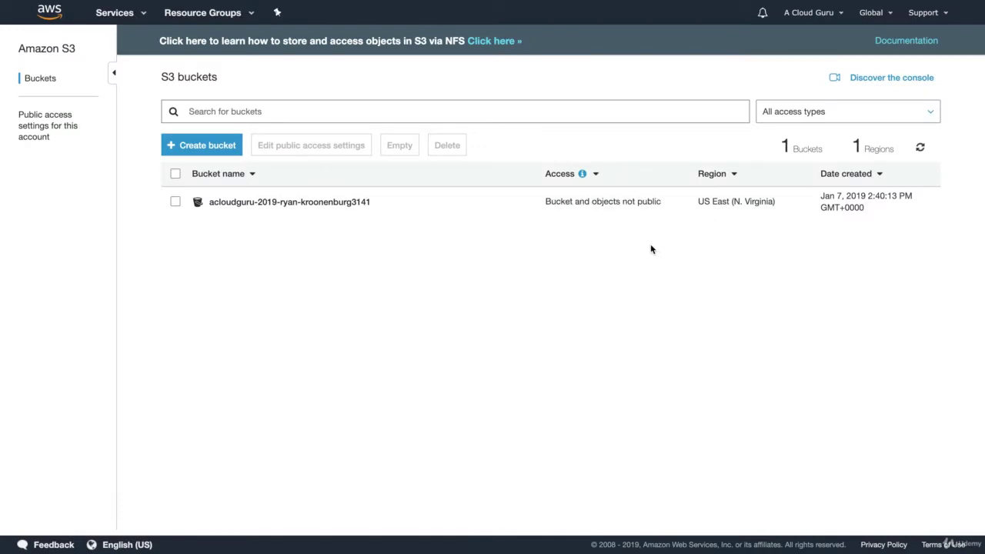
Upload fayeryan-replay.jpg and jeffbarr.jpg from the Downloads folder to the new bucket with default settings.
left_click(345, 201)
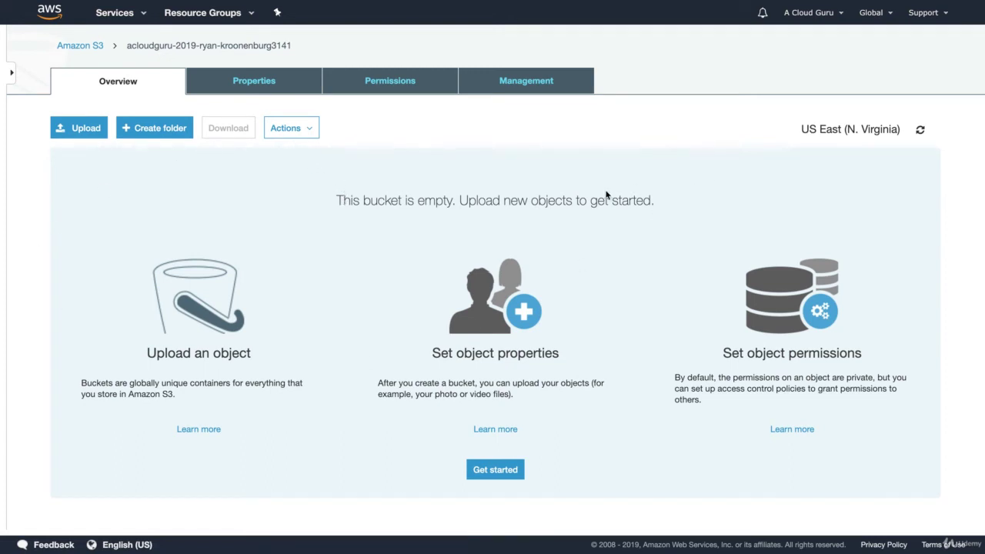
left_click(80, 130)
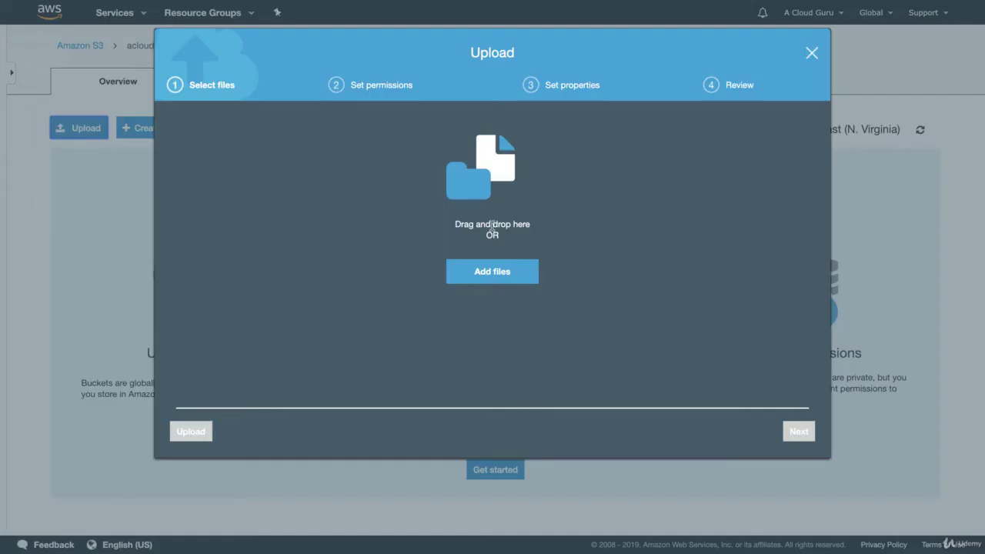
left_click(493, 267)
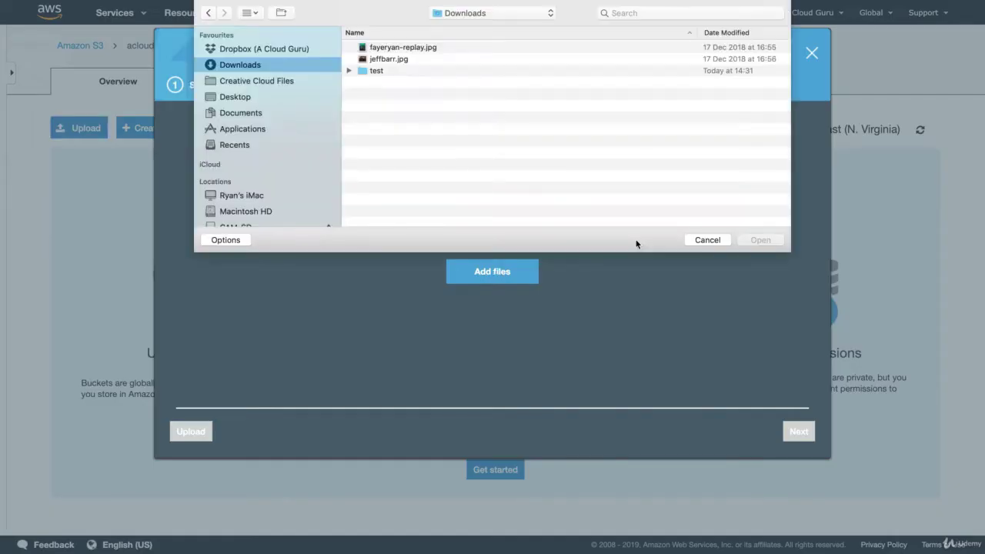
left_click(412, 48)
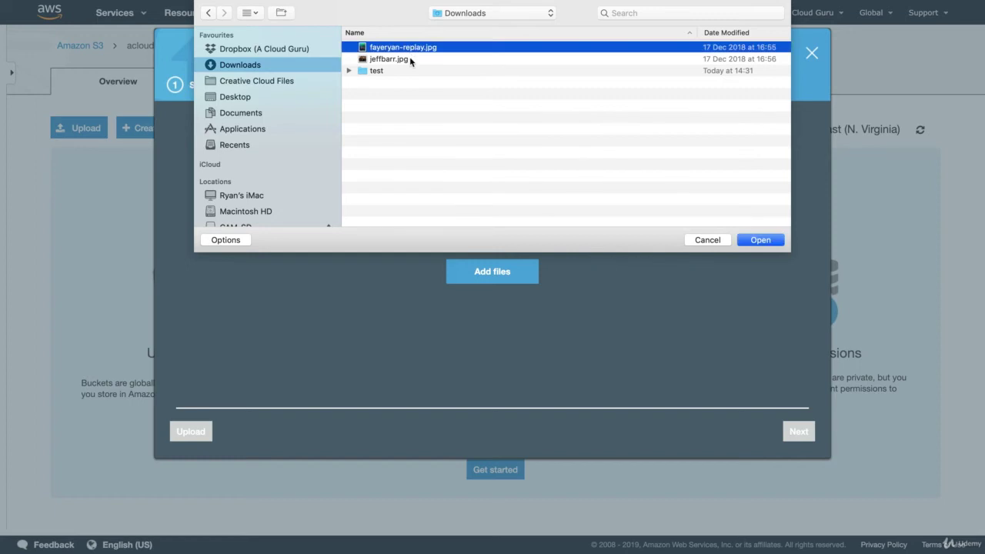
left_click(407, 60, "shift")
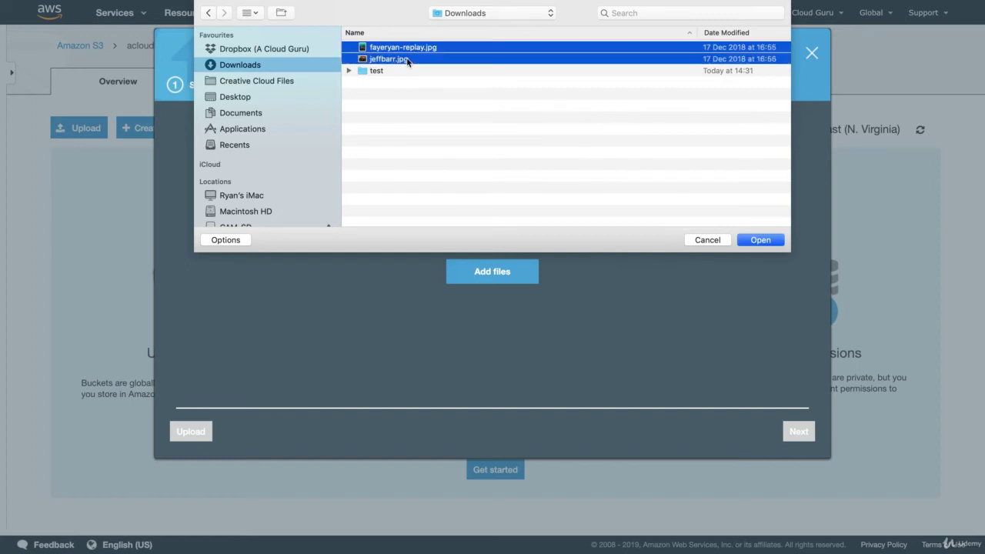
left_click(762, 239)
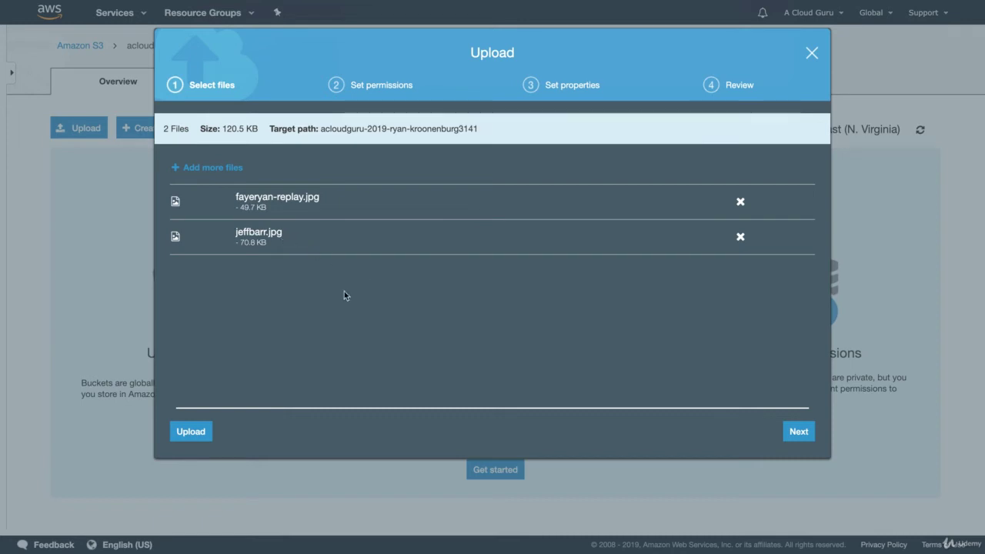
left_click(191, 431)
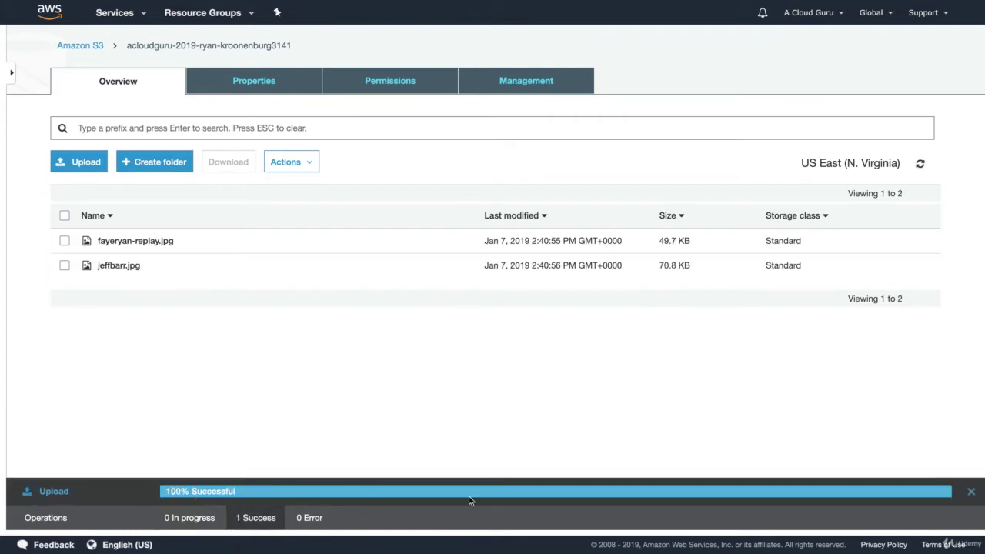
left_click(971, 492)
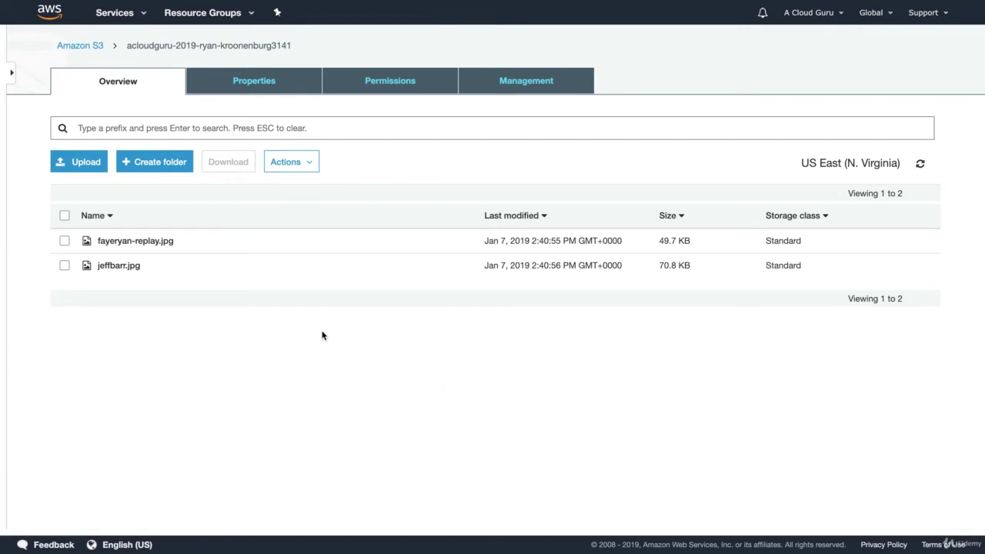
Inspect the details of the uploaded fayeryan-replay.jpg and follow its object URL.
left_click(65, 241)
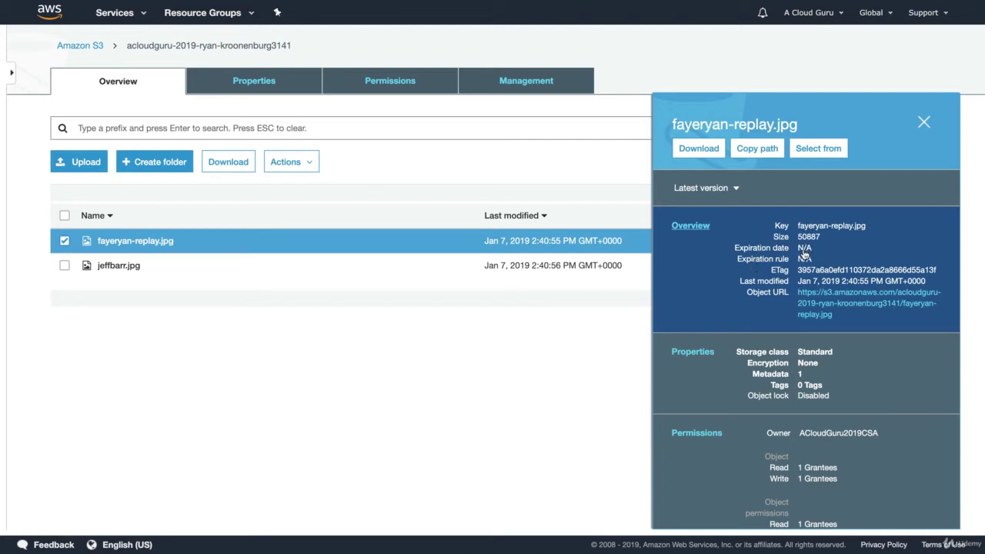
left_click(836, 305)
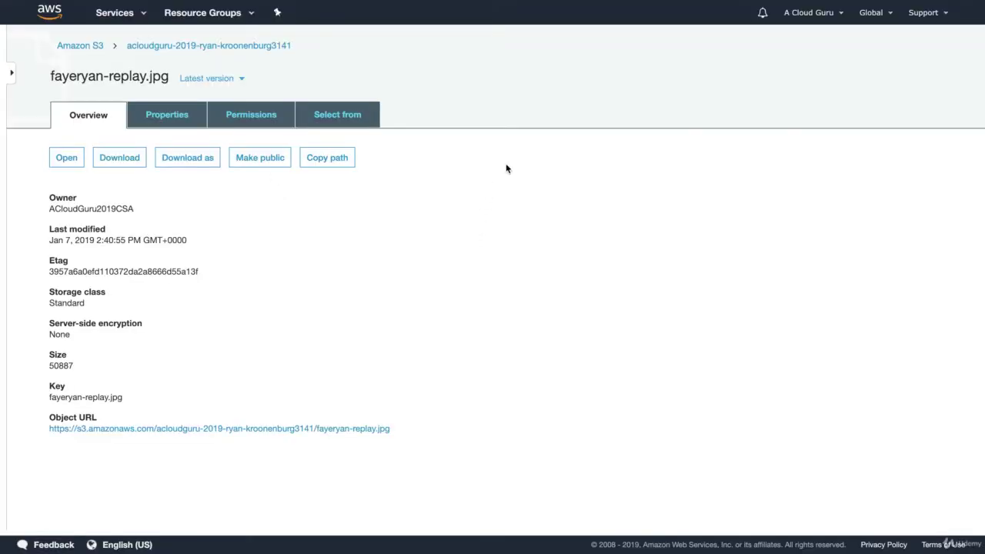
Try to make fayeryan-replay.jpg public from the bucket's object list, and review the status of the operation.
left_click(189, 45)
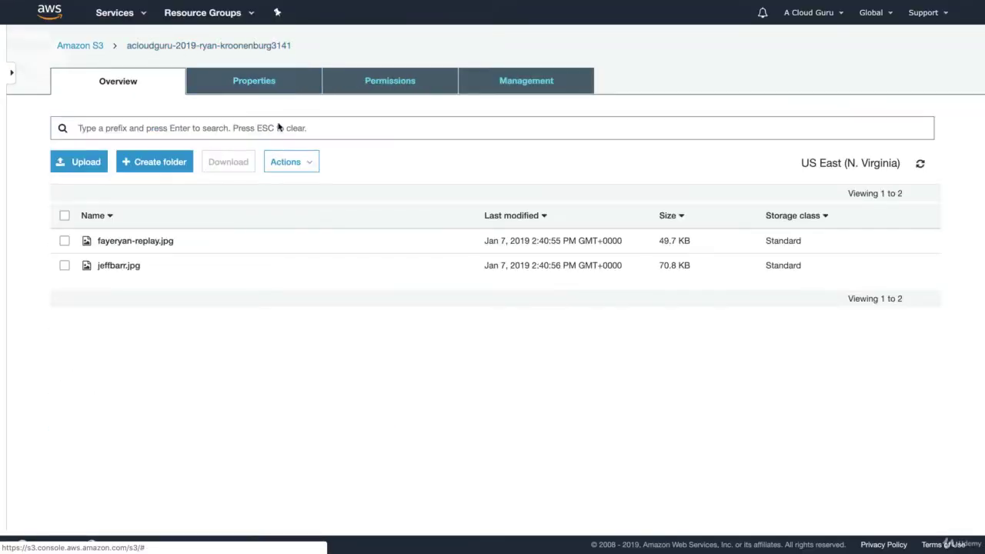
left_click(64, 241)
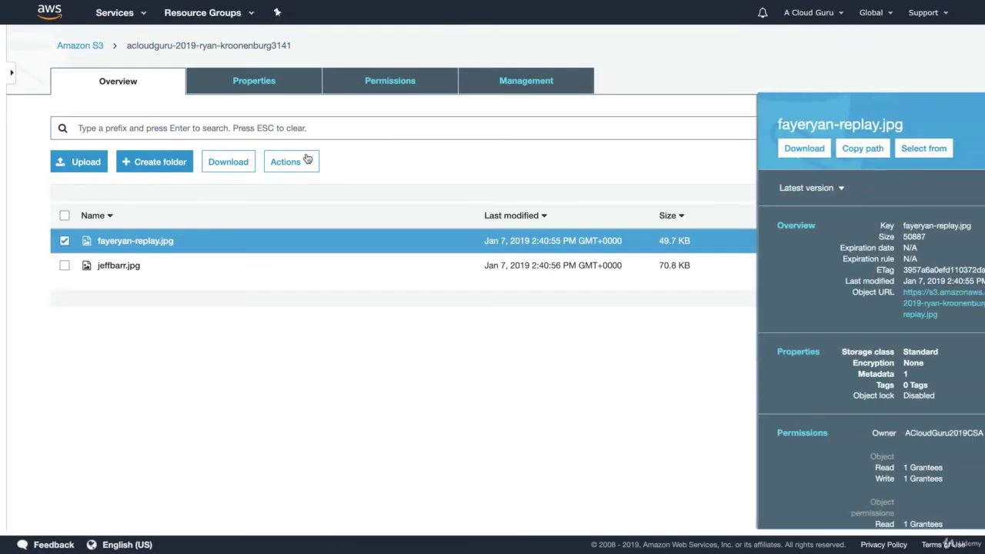
left_click(299, 162)
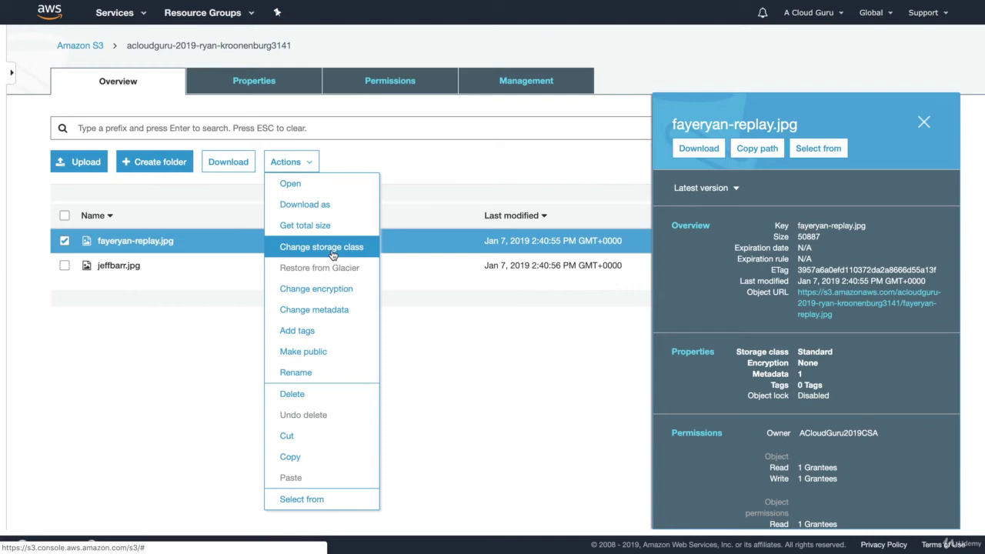
left_click(305, 352)
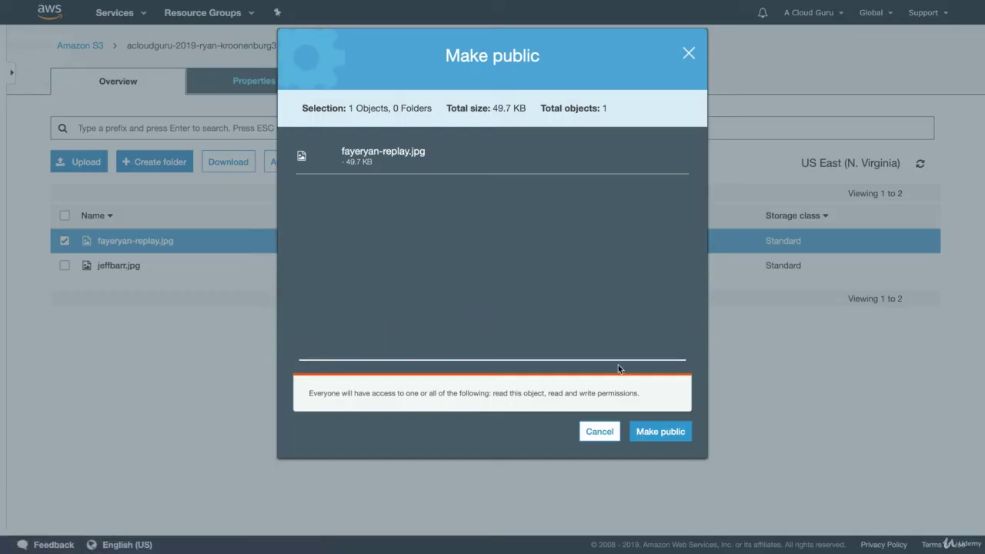
left_click(660, 431)
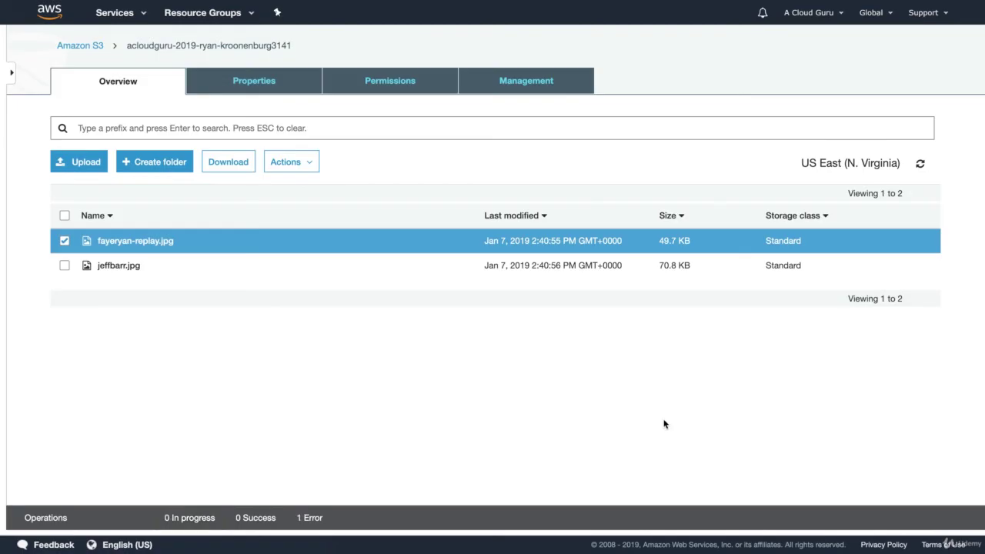
left_click(311, 519)
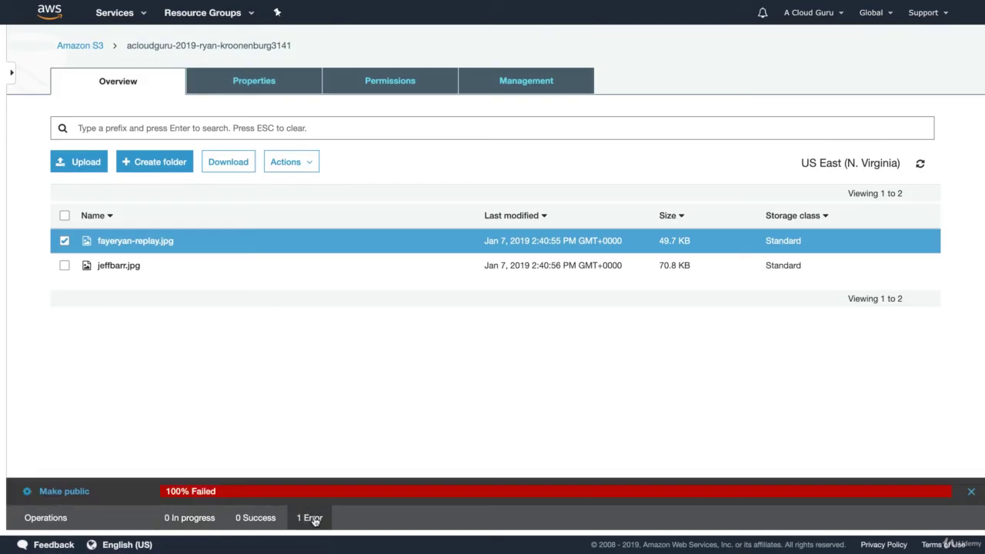
left_click(972, 492)
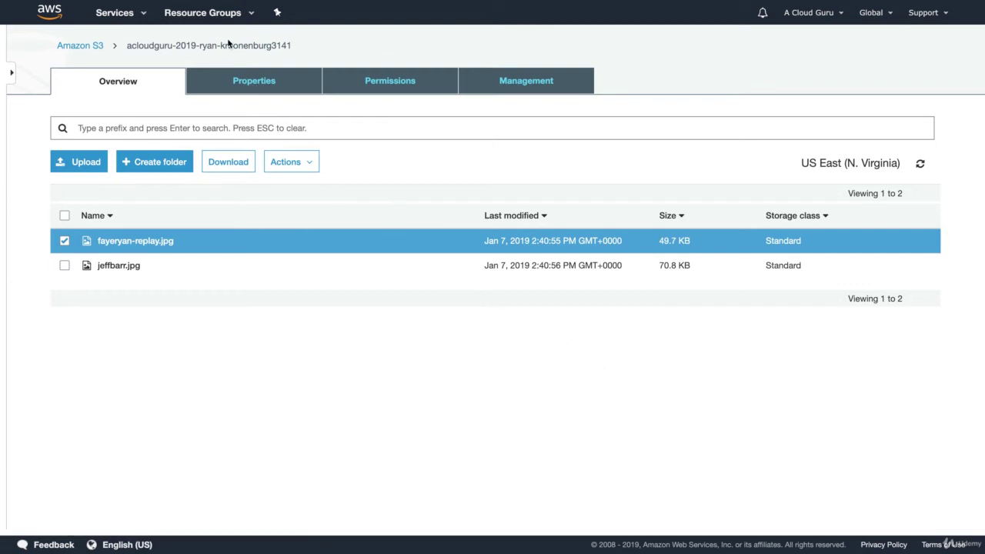
Edit the bucket's public access settings with all four block and remove options unticked, and confirm the change with "confirm".
left_click(97, 47)
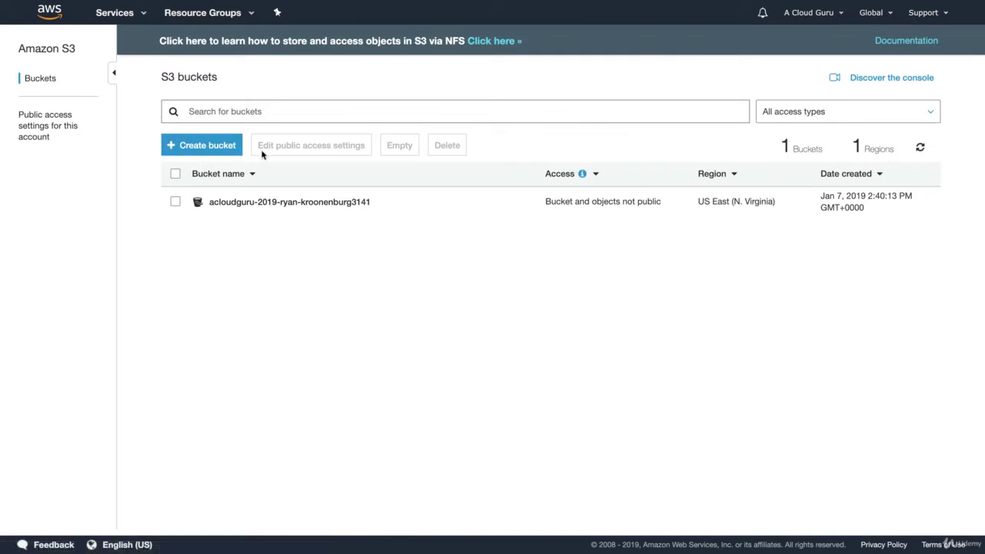
left_click(176, 202)
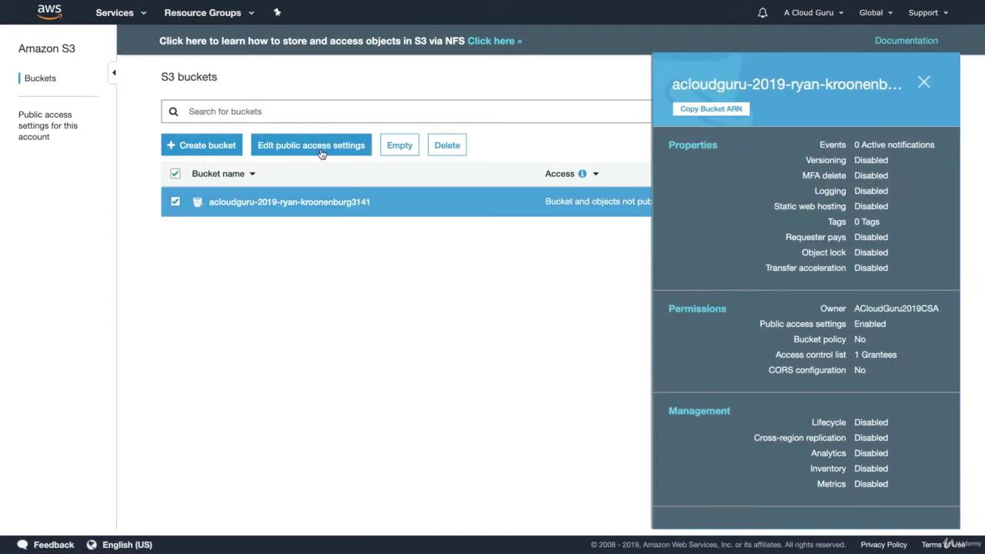
left_click(322, 150)
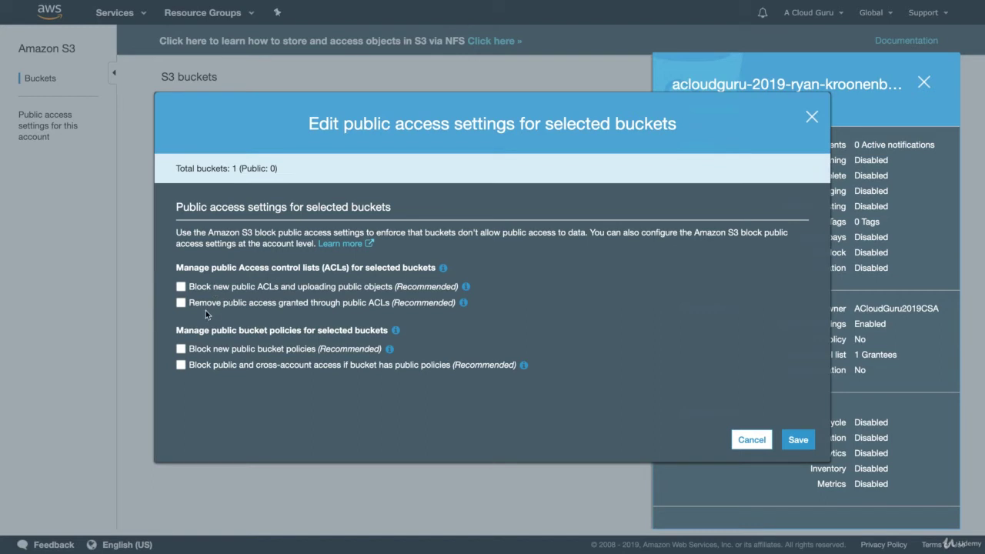
left_click(203, 286)
left_click(206, 287)
left_click(798, 439)
type("c")
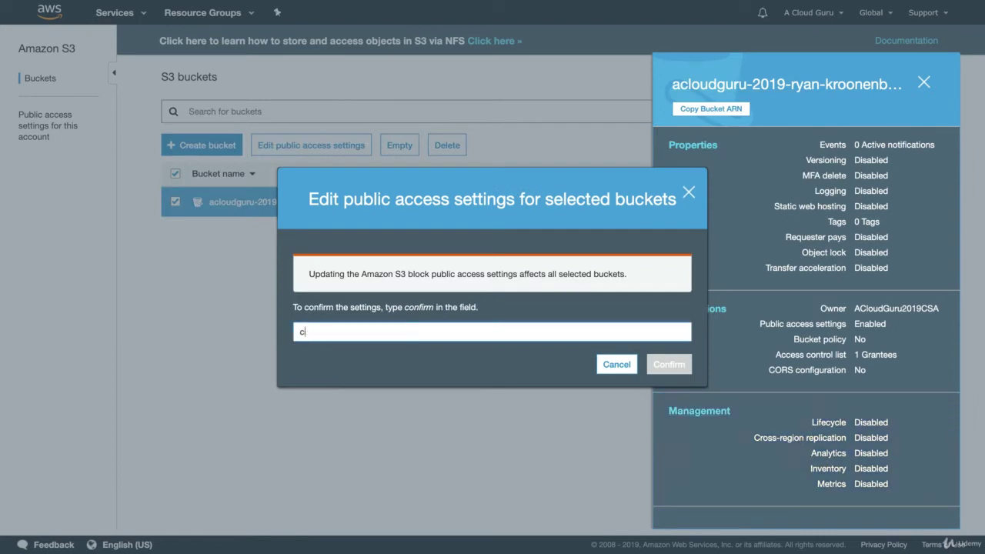
type("onfirm")
left_click(668, 364)
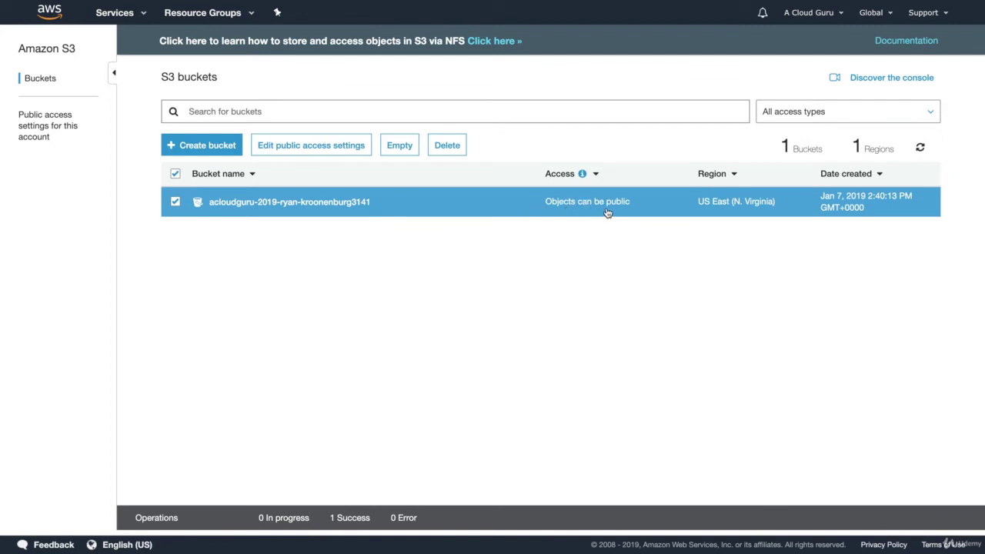
Make fayeryan-replay.jpg in the bucket public.
left_click(277, 203)
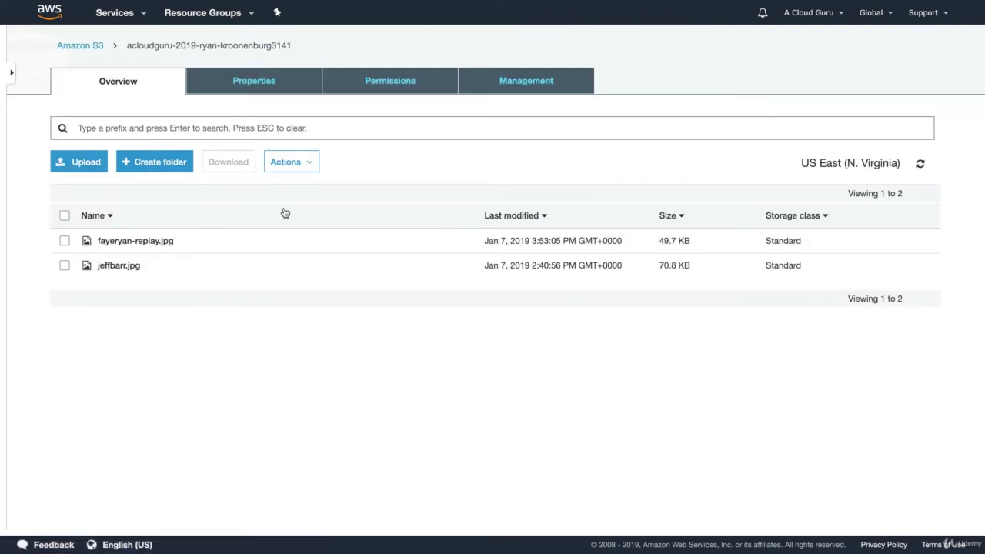
left_click(63, 241)
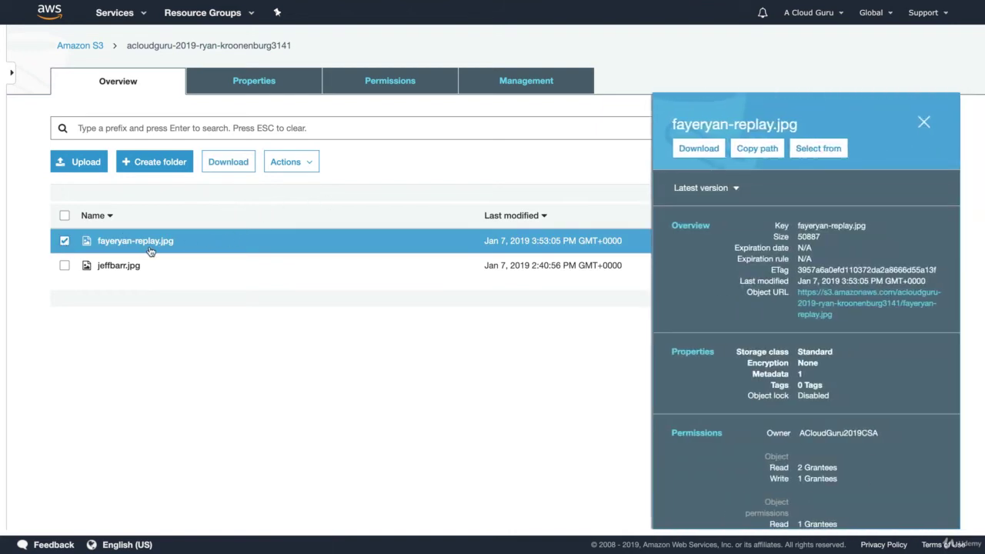
left_click(289, 161)
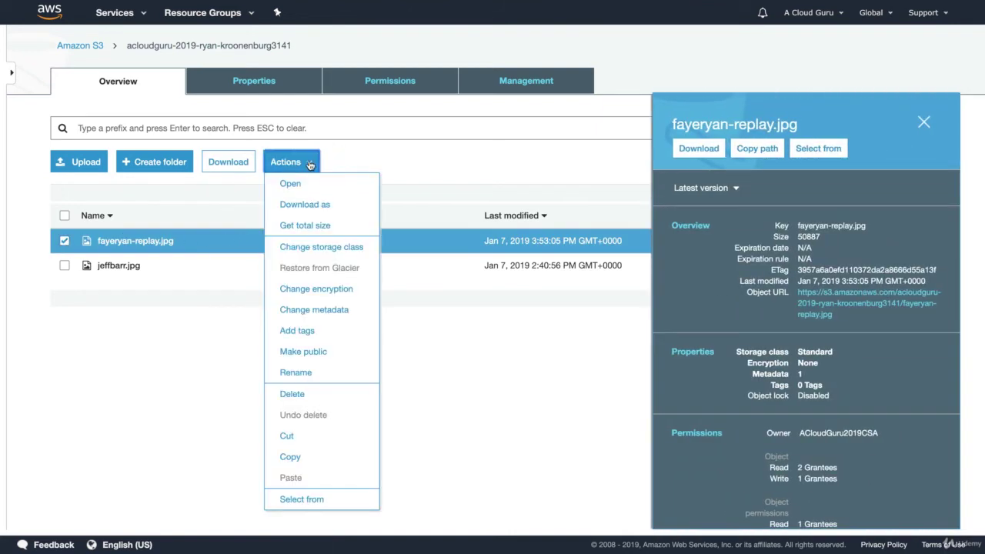
left_click(309, 351)
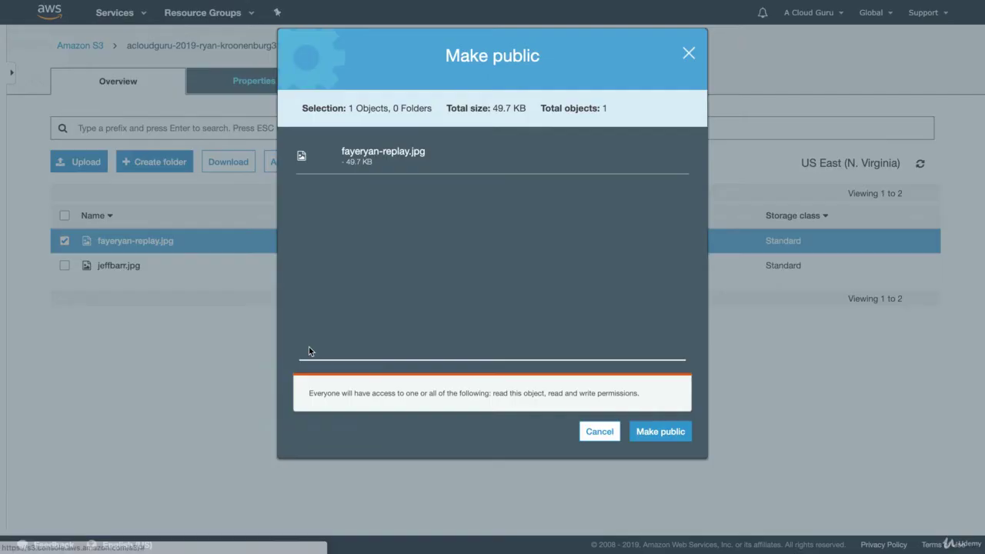
left_click(657, 432)
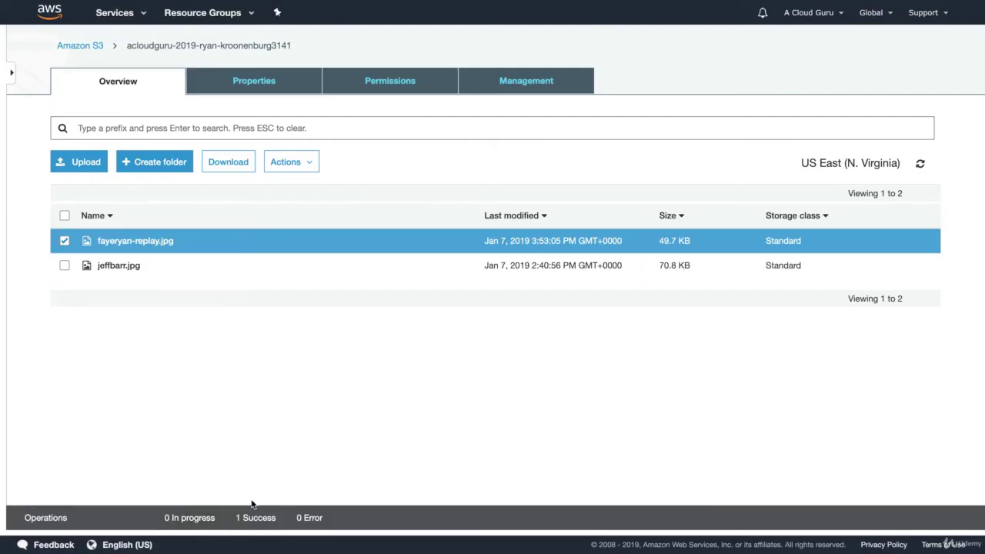
View fayeryan-replay.jpg through its object URL and return to the bucket's object list.
left_click(222, 249)
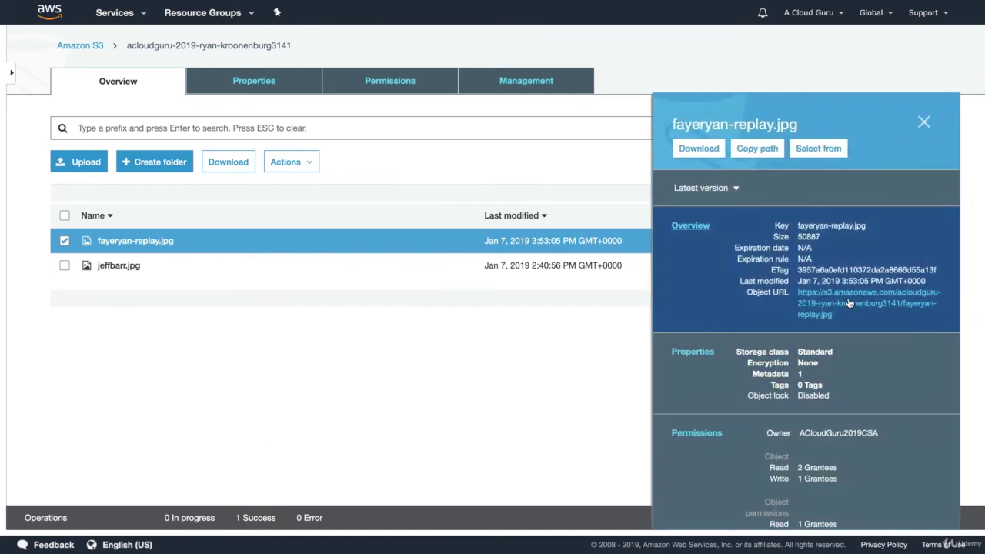
left_click(849, 303)
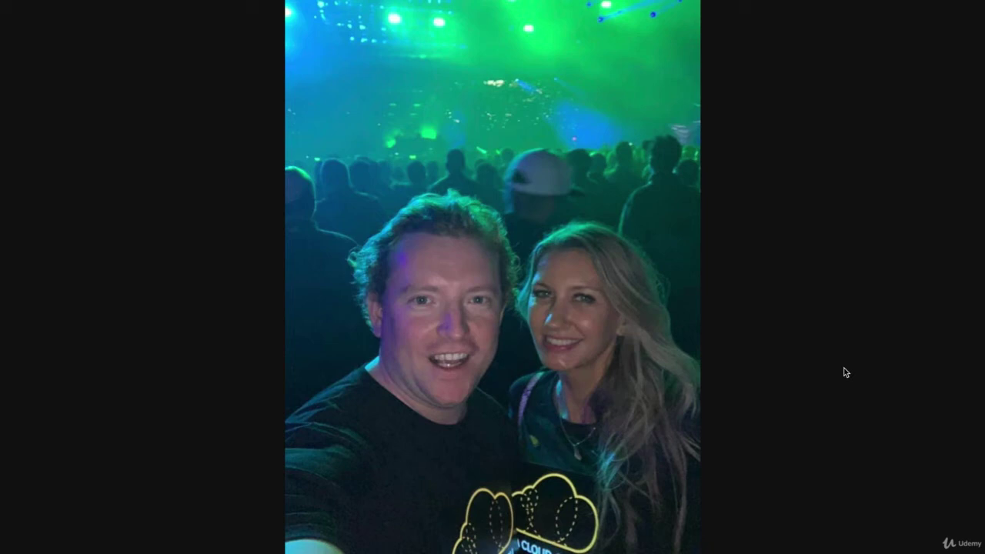
key("super+Left")
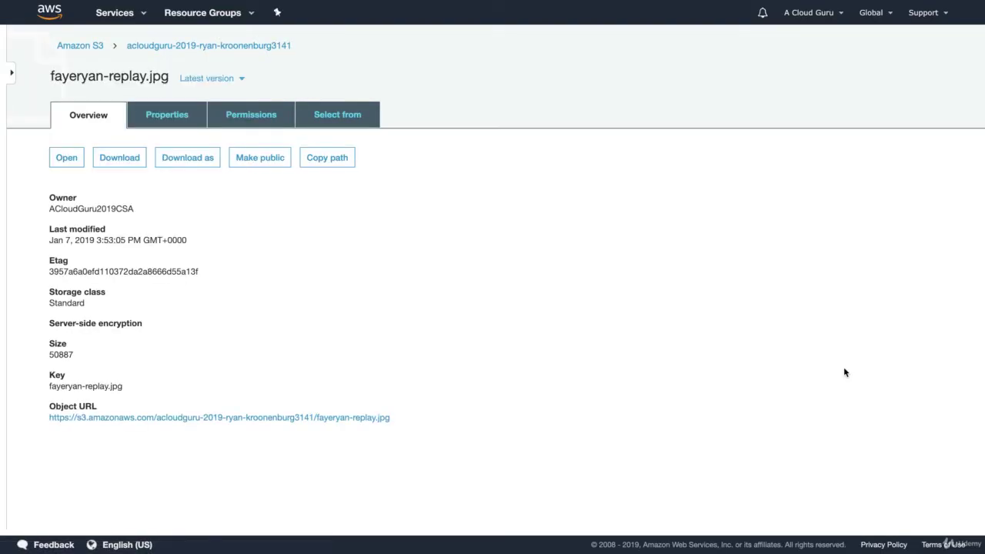
left_click(195, 48)
Make jeffbarr.jpg in the bucket public.
left_click(64, 265)
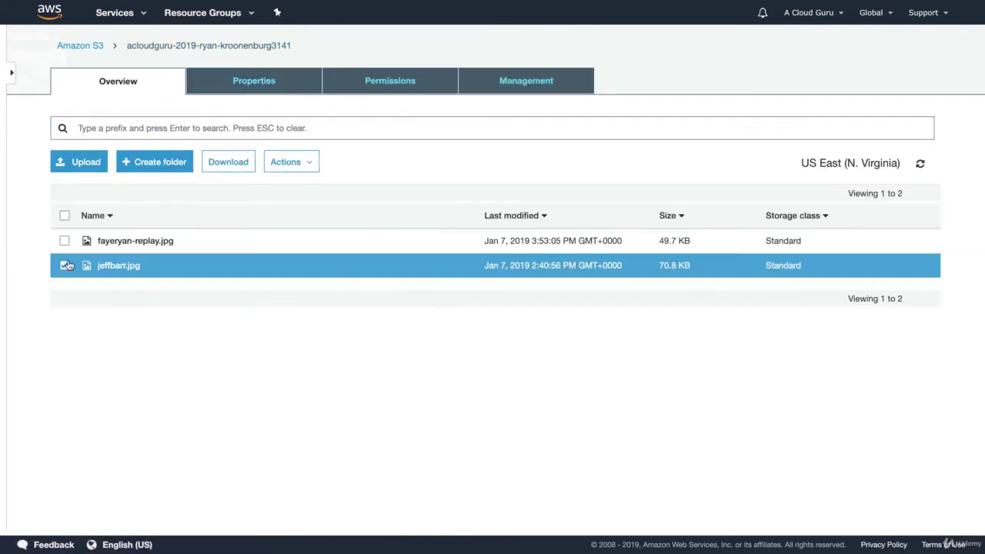
left_click(283, 163)
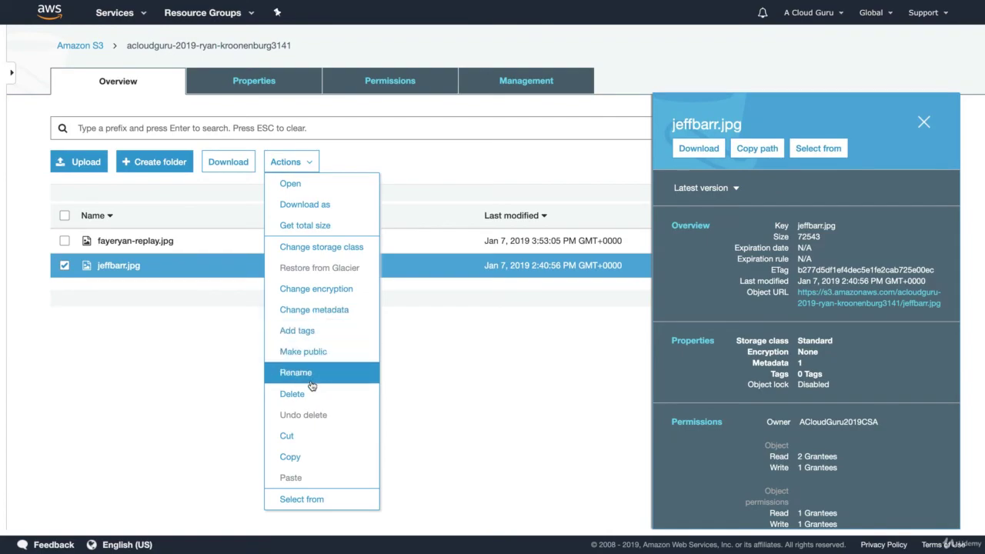
left_click(303, 351)
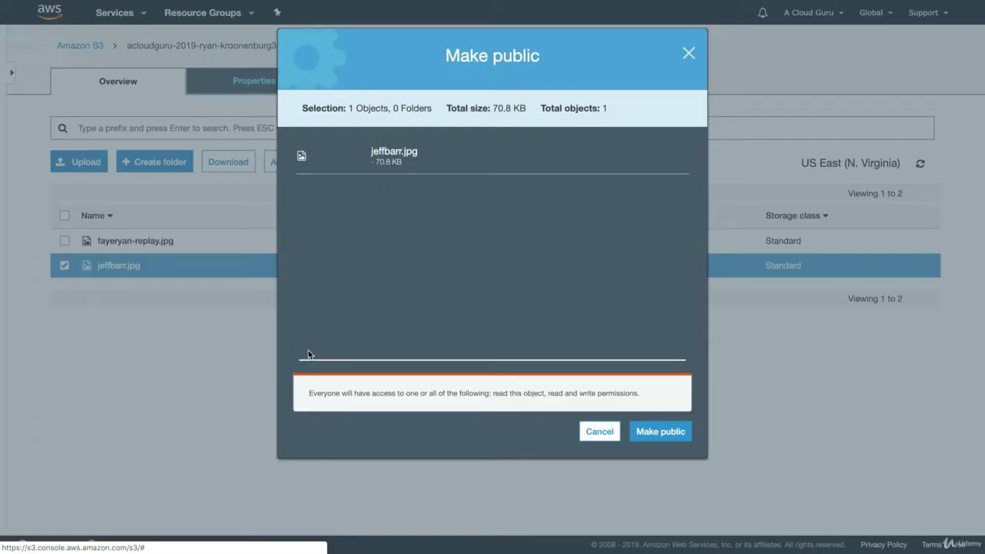
left_click(673, 431)
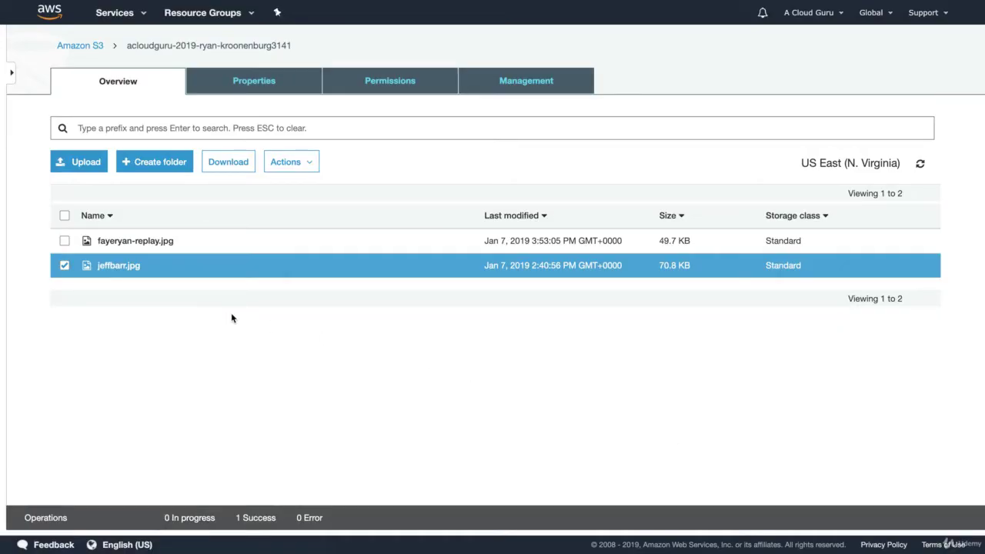
View jeffbarr.jpg through its object URL and return to the bucket's object list.
left_click(130, 267)
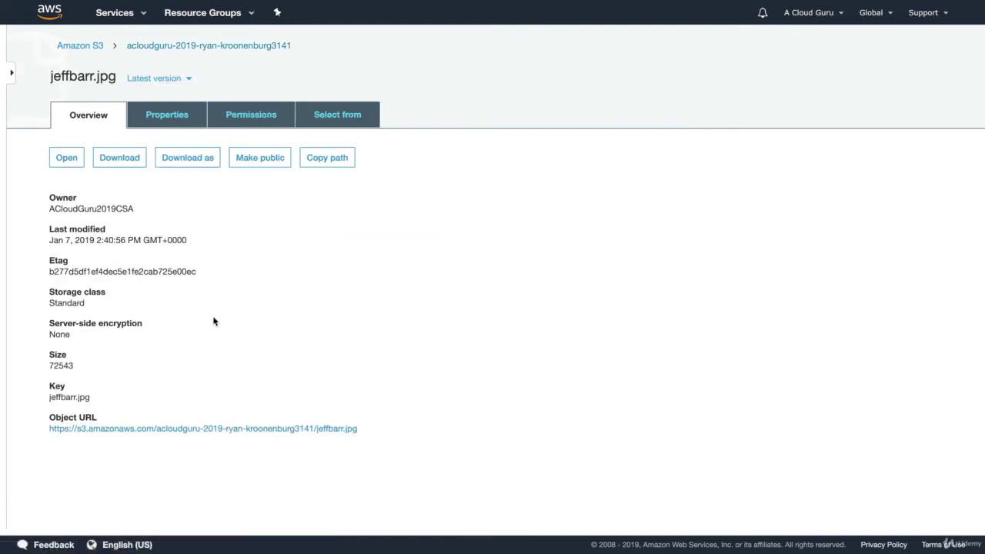
left_click(272, 430)
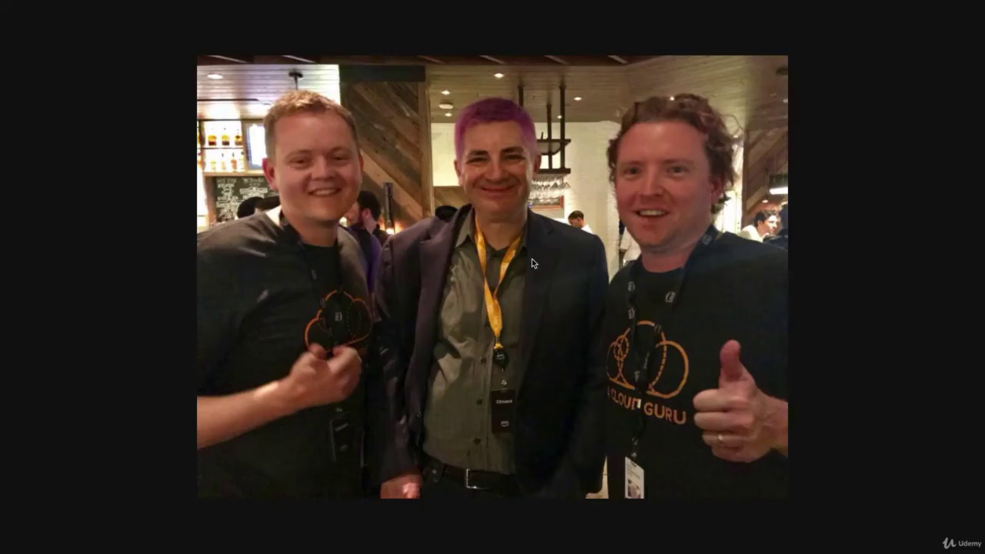
key("alt+Left")
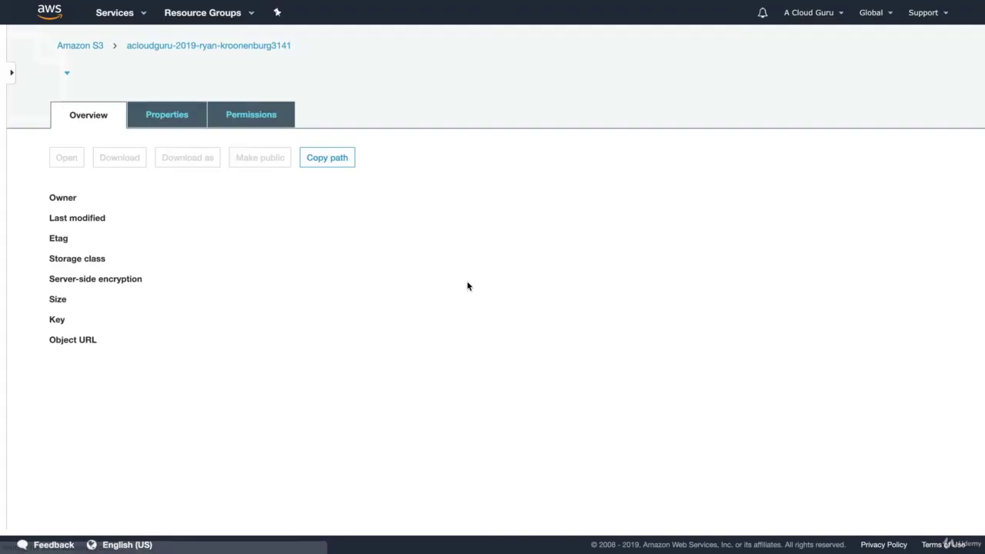
left_click(159, 44)
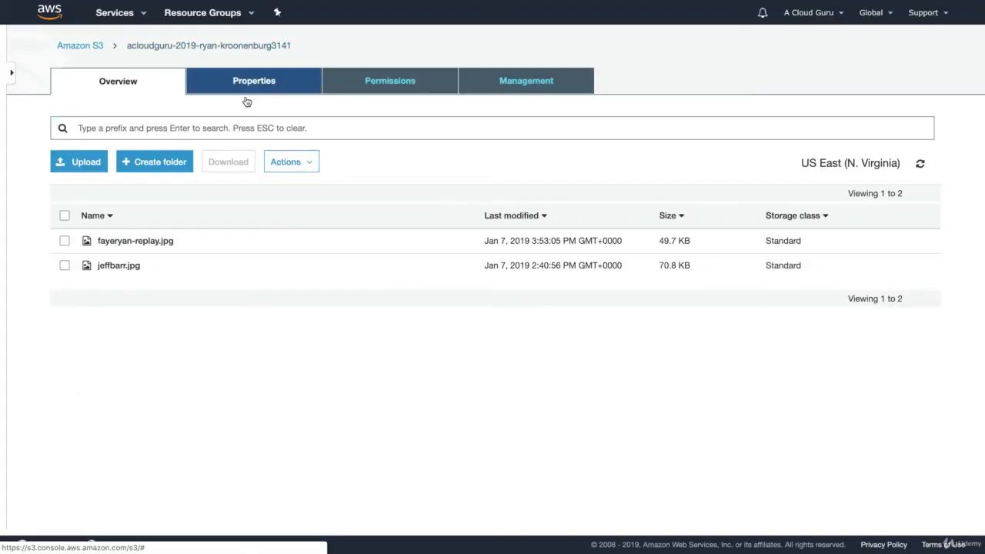
Change the storage class of fayeryan-replay.jpg to Intelligent-Tiering and save it.
left_click(64, 242)
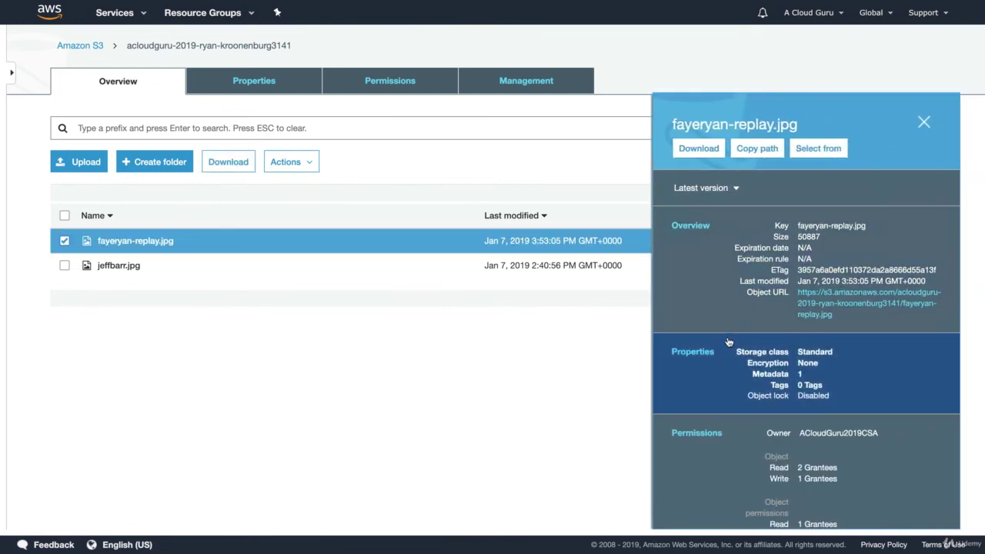
left_click(777, 353)
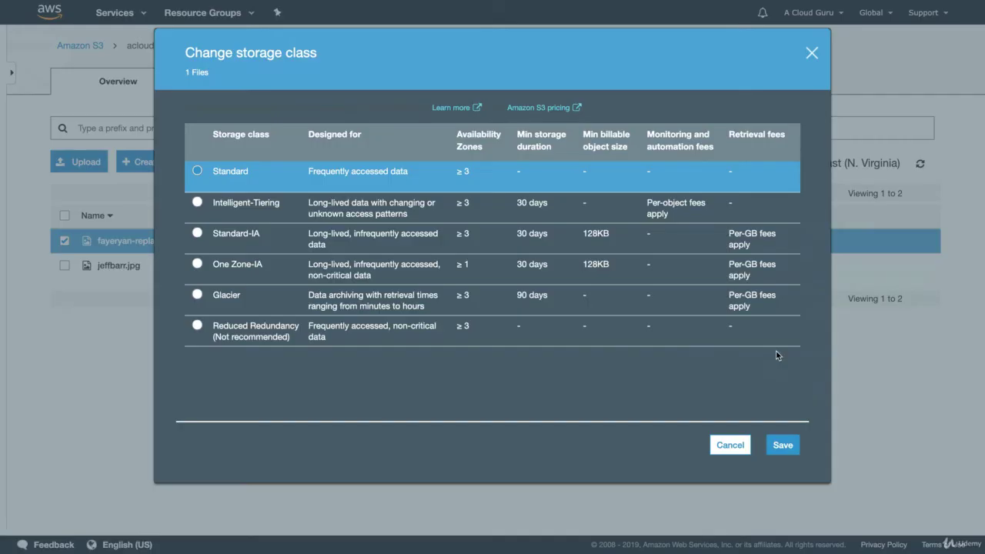
left_click(196, 203)
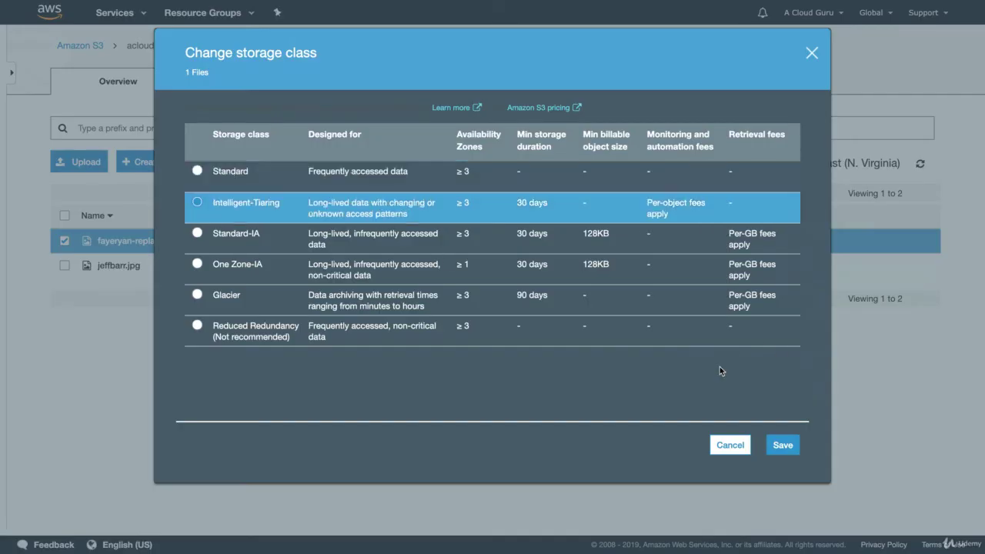
left_click(784, 445)
left_click(670, 431)
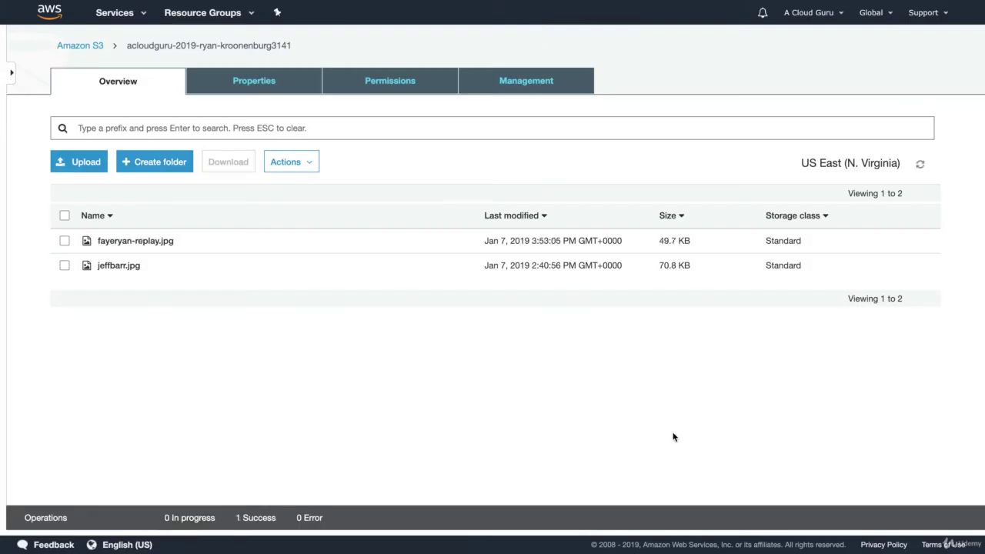
Check the storage class of fayeryan-replay.jpg and jeffbarr.jpg, and open the bucket's properties.
left_click(431, 241)
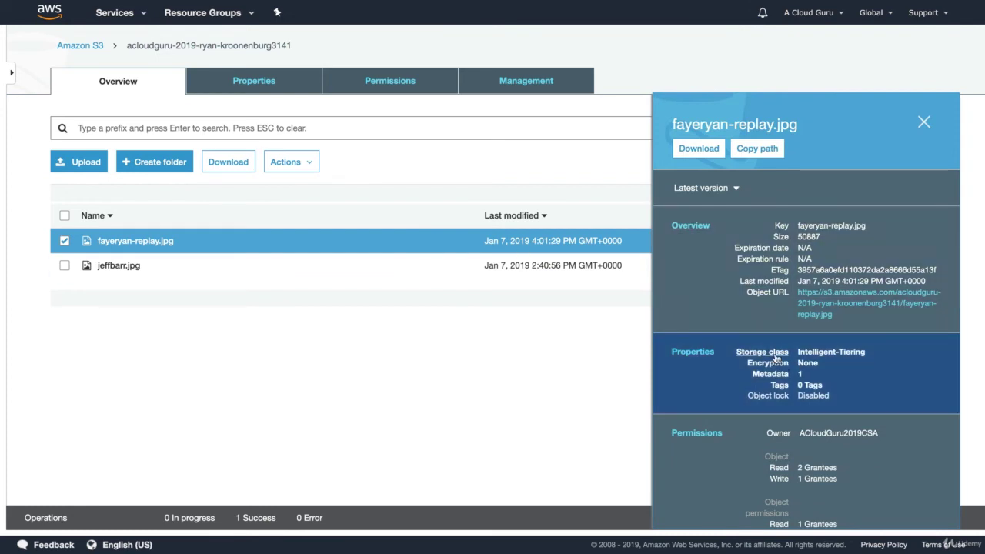
left_click(292, 263)
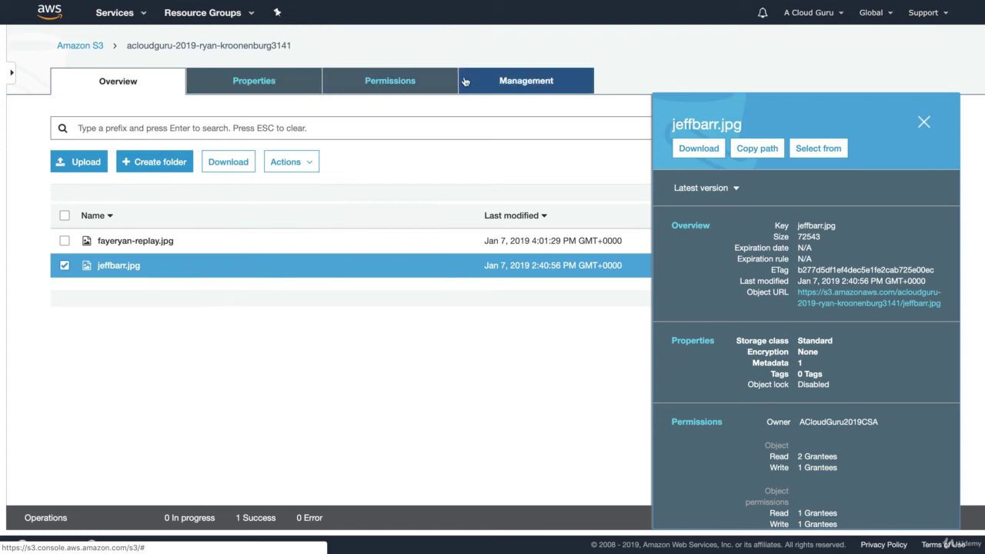
left_click(269, 85)
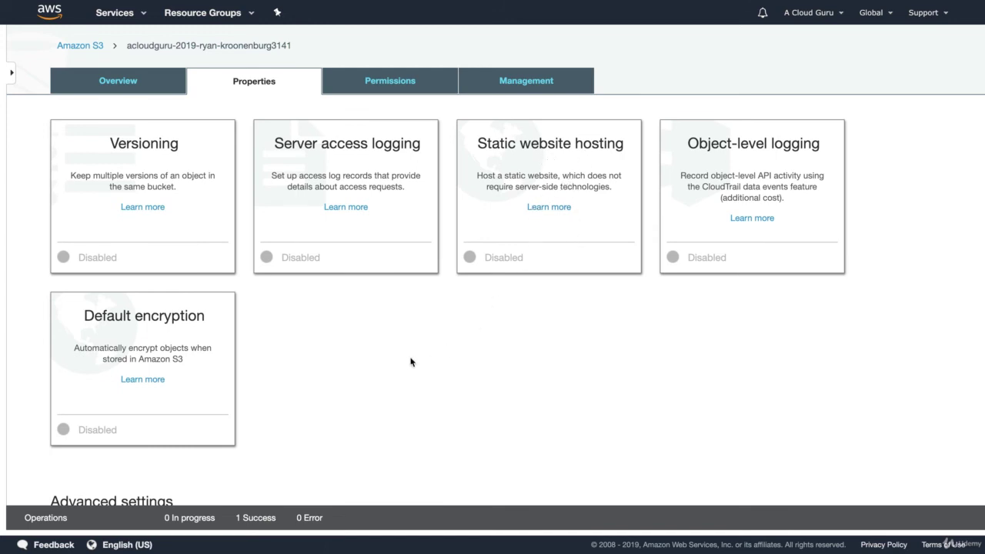
Look through the bucket's properties, including the advanced settings such as object lock, tags, transfer acceleration, events and requester pays.
scroll(407, 361, "down", 5)
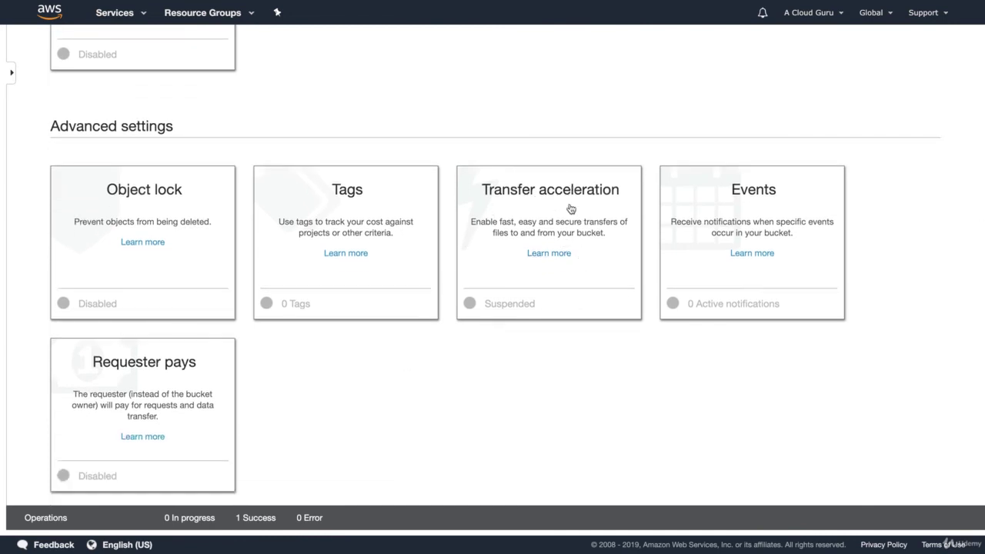
scroll(565, 246, "down", 1)
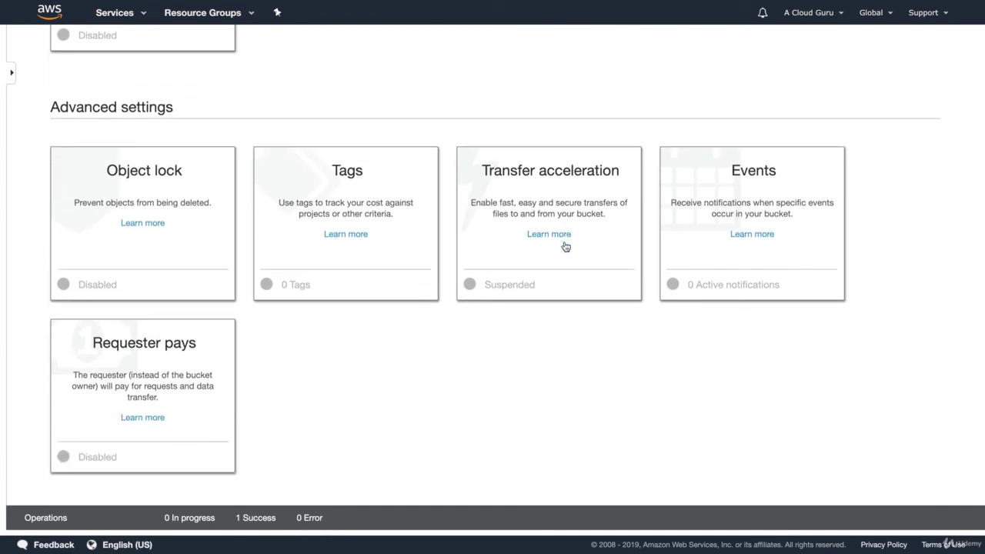
scroll(565, 246, "up", 5)
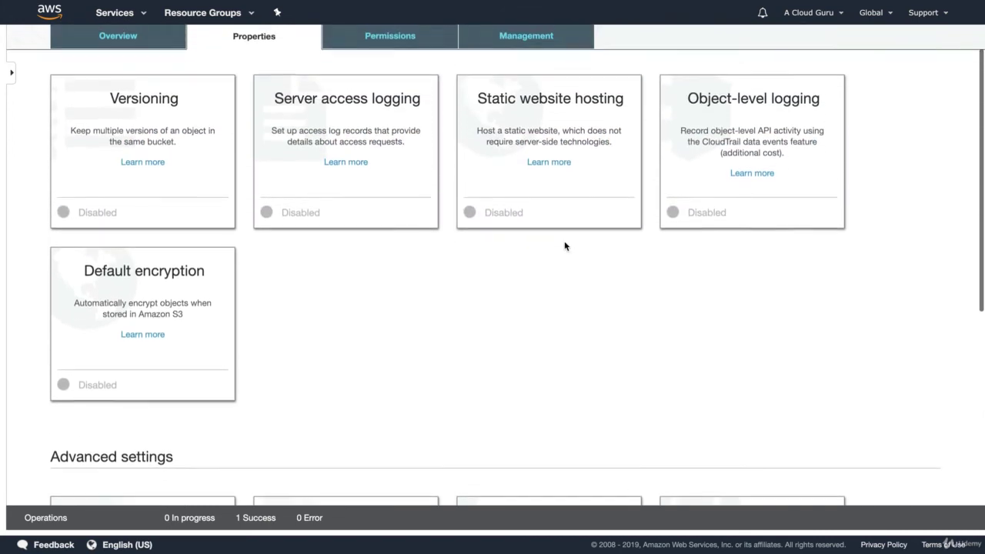
scroll(565, 246, "up", 1)
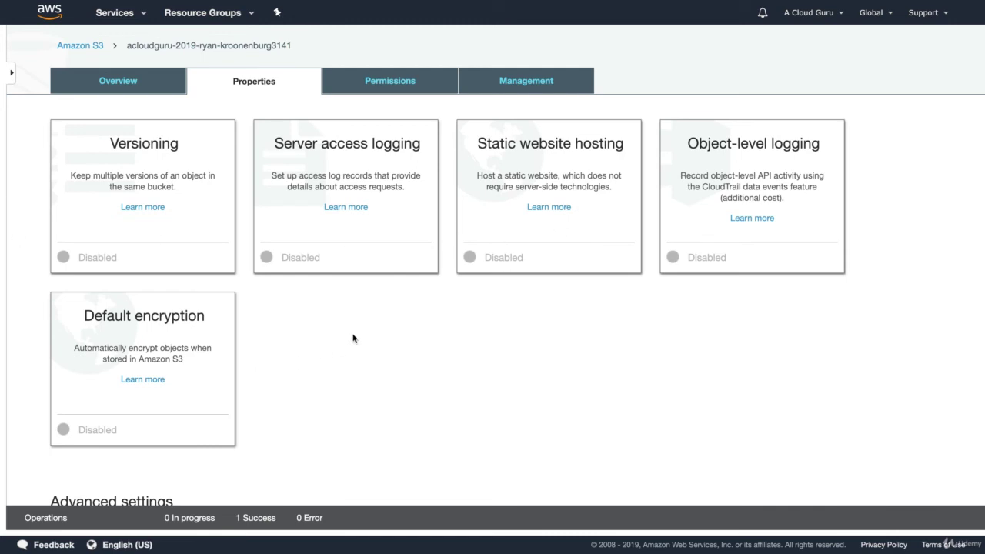
View the bucket's public access settings under its permissions, and its lifecycle management options.
left_click(393, 85)
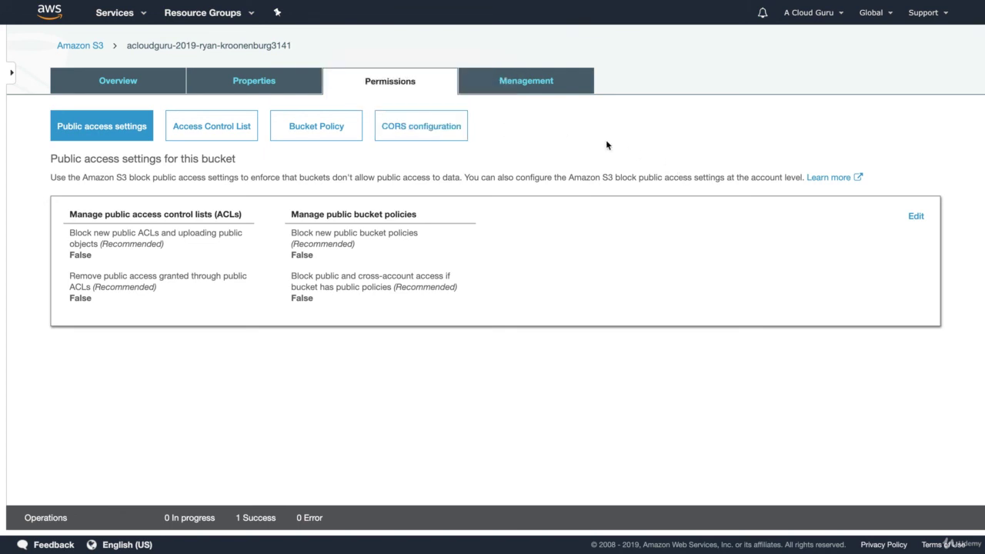
left_click(518, 83)
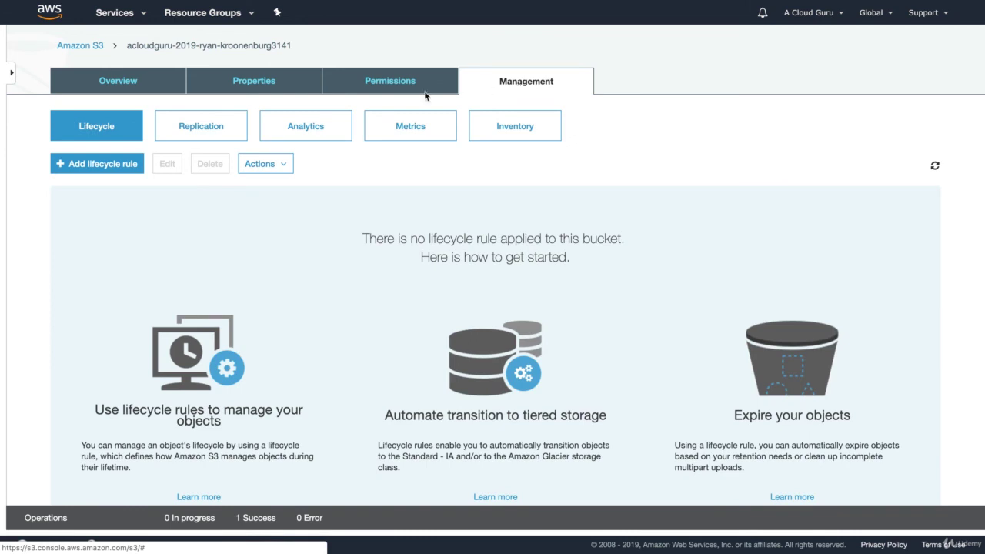